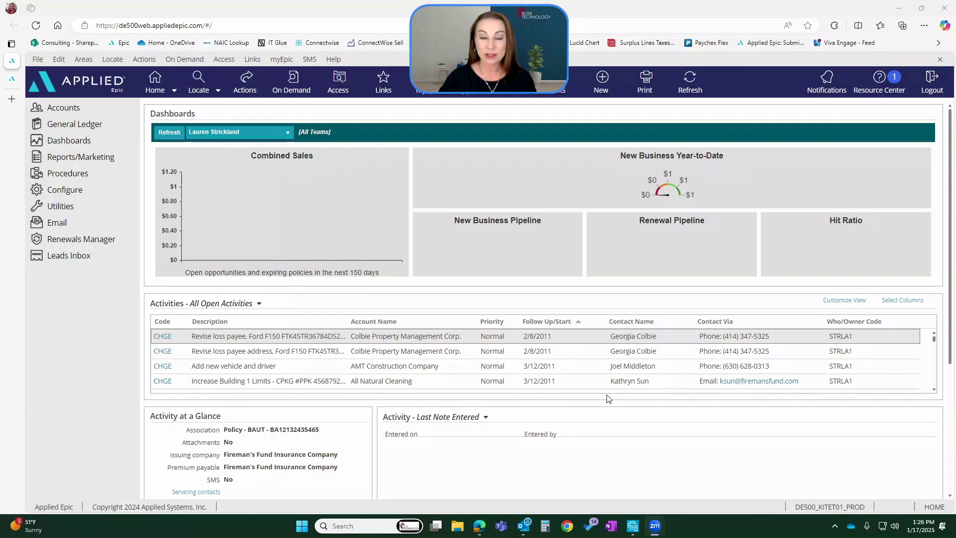
Open the Customize Homebase user options and review the items set to display under New/Waiting
{"action": "scroll", "coordinate": [655, 304], "scroll_direction": "down", "scroll_amount": 4}
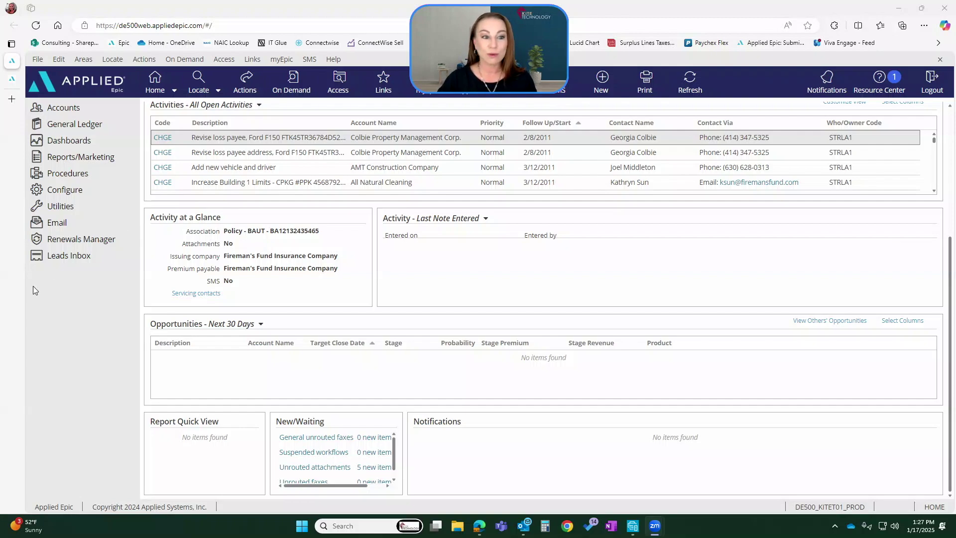
{"action": "left_click", "coordinate": [87, 191]}
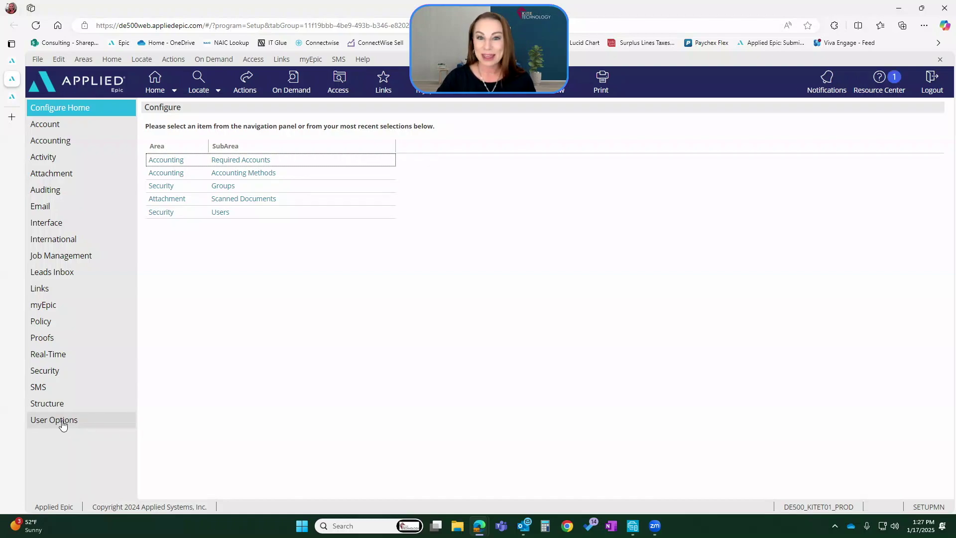
{"action": "left_click", "coordinate": [62, 422]}
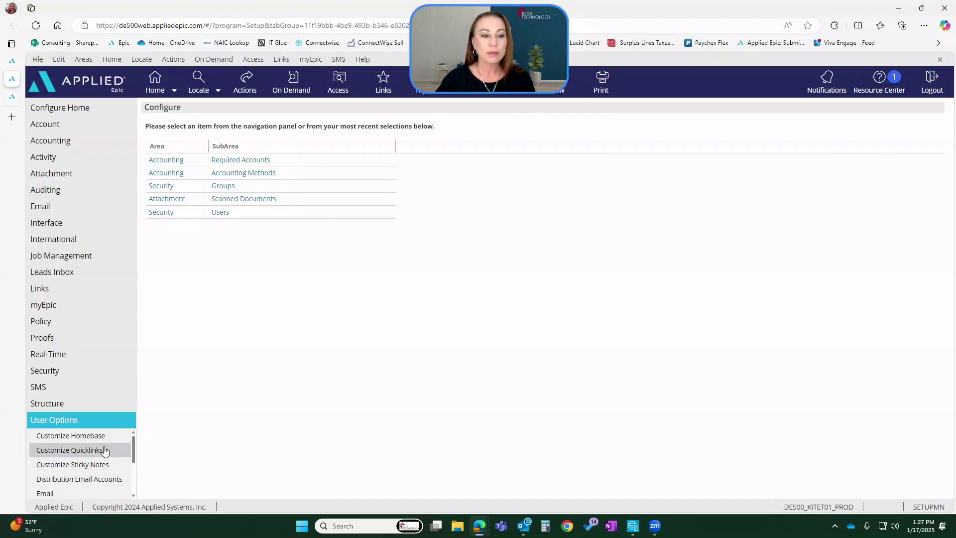
{"action": "left_click", "coordinate": [101, 441]}
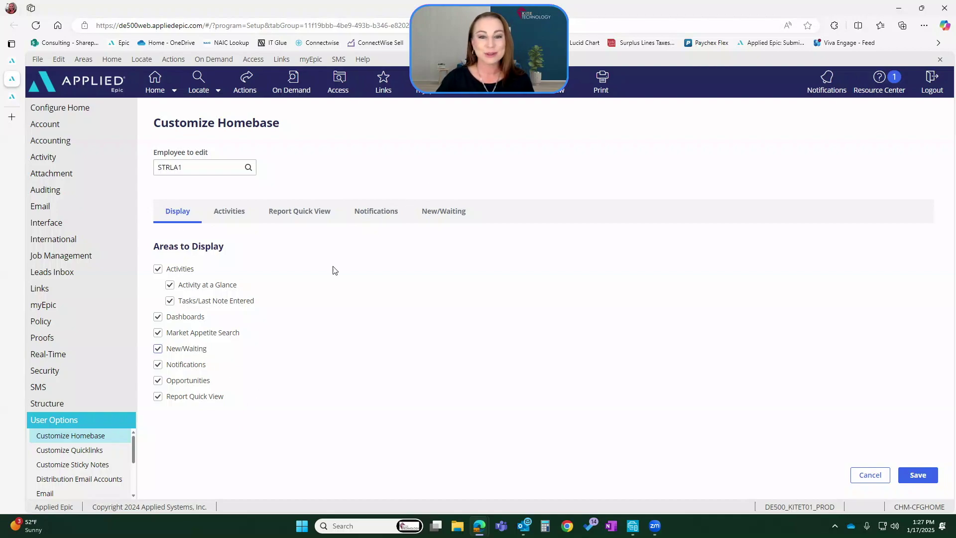
{"action": "left_click", "coordinate": [455, 213]}
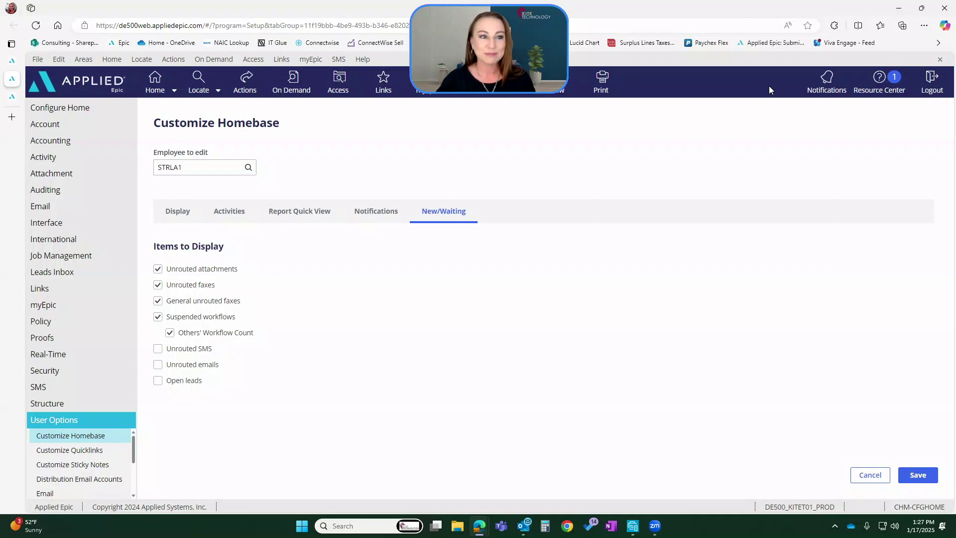
Open the unrouted attachments from the home page and preview the Test123 and Cancellation Request documents
{"action": "left_click", "coordinate": [14, 60]}
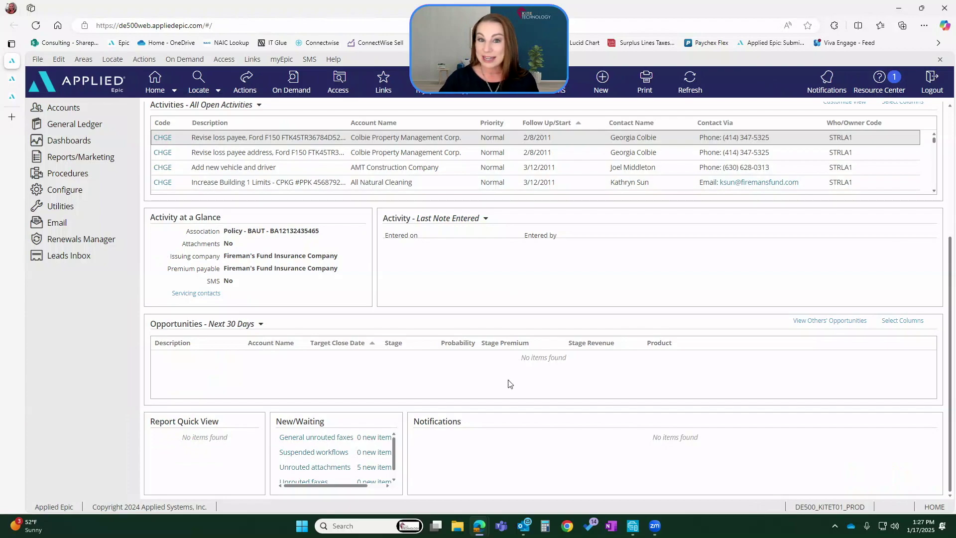
{"action": "left_click", "coordinate": [345, 468]}
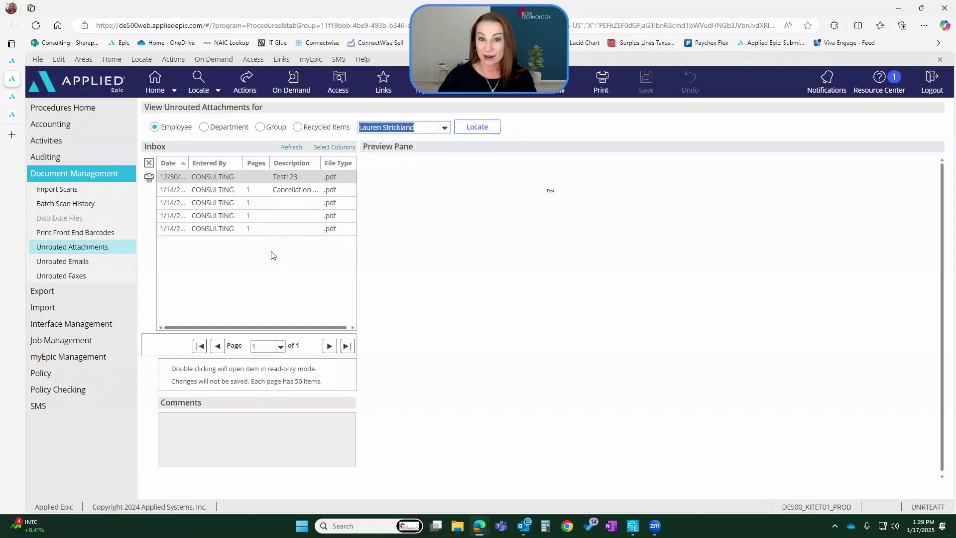
{"action": "left_click", "coordinate": [199, 179]}
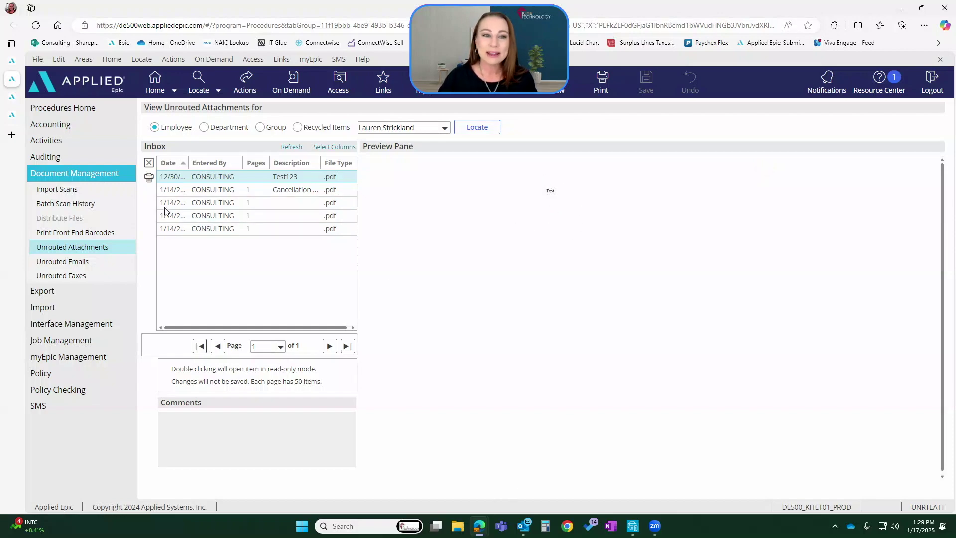
{"action": "left_click", "coordinate": [215, 192]}
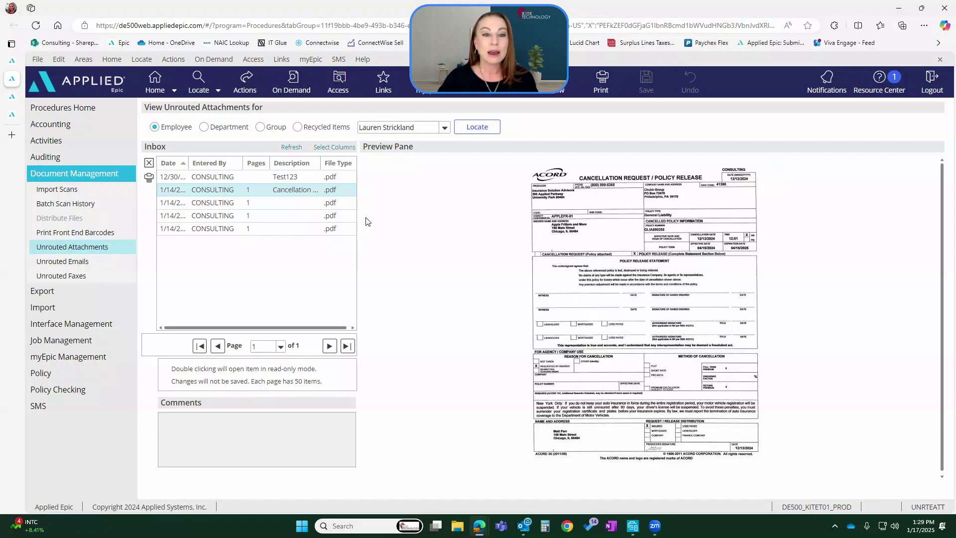
Open the Cancellation Request document in the PDF viewer, read it through and close it
{"action": "left_click", "coordinate": [288, 195]}
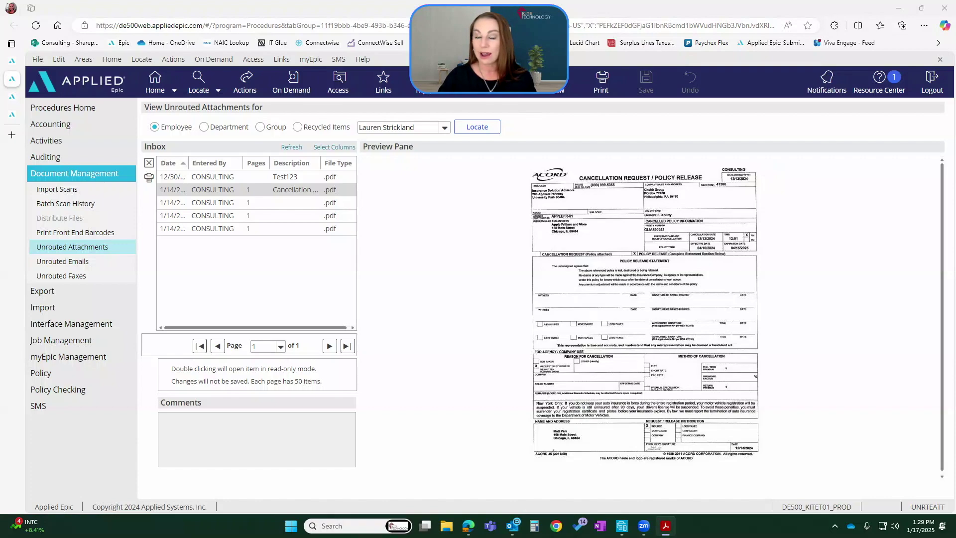
{"action": "scroll", "coordinate": [546, 287], "scroll_direction": "down", "scroll_amount": 3}
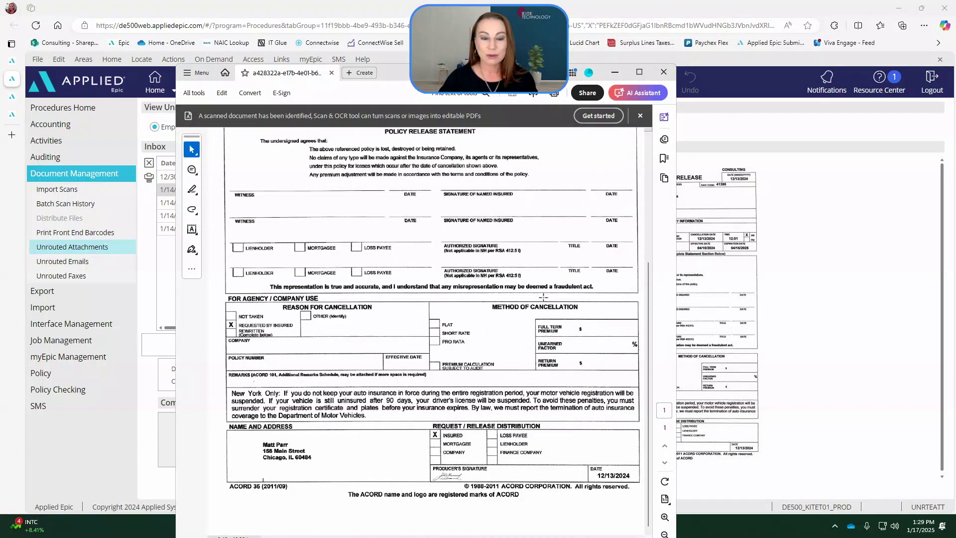
{"action": "scroll", "coordinate": [551, 296], "scroll_direction": "up", "scroll_amount": 3}
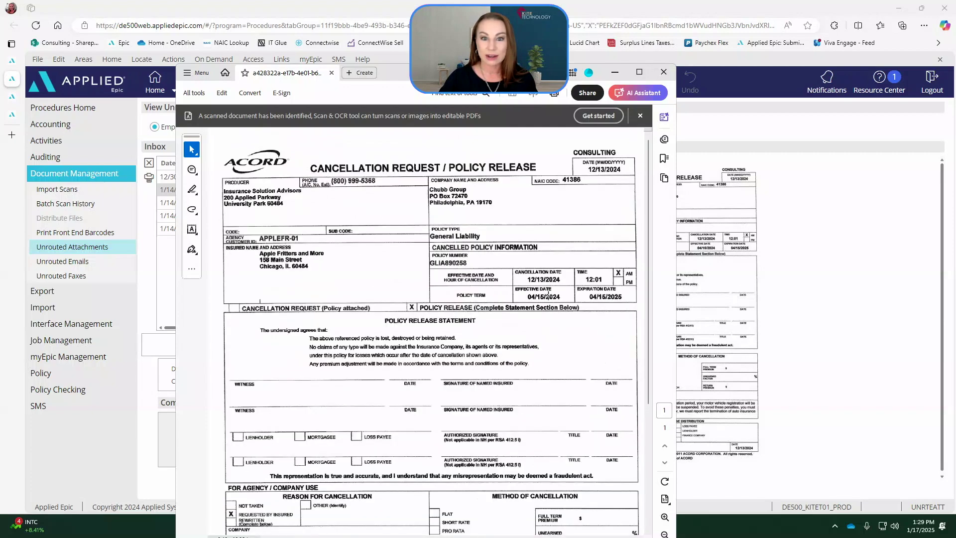
{"action": "left_click", "coordinate": [664, 72]}
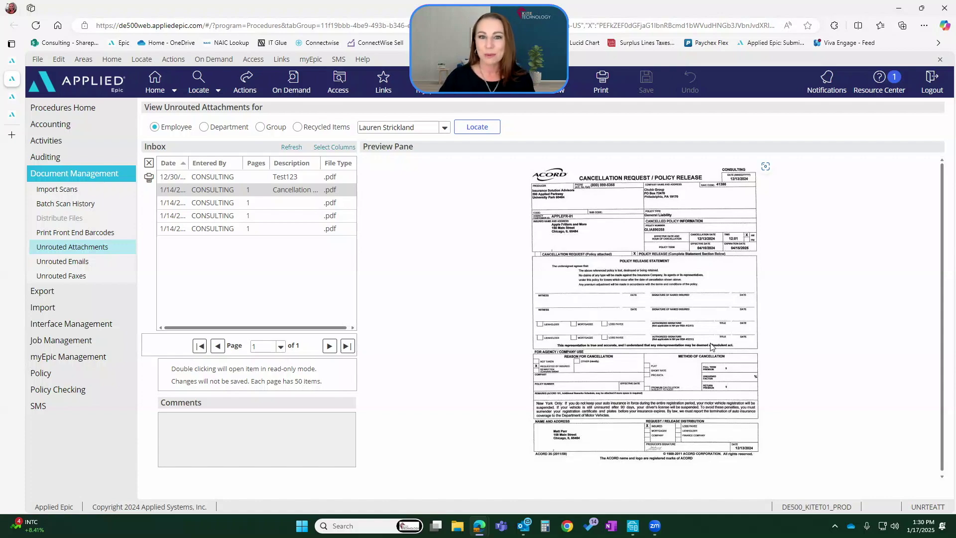
Start attaching the Cancellation Request to an account, setting the account type to Client
{"action": "left_click", "coordinate": [281, 346]}
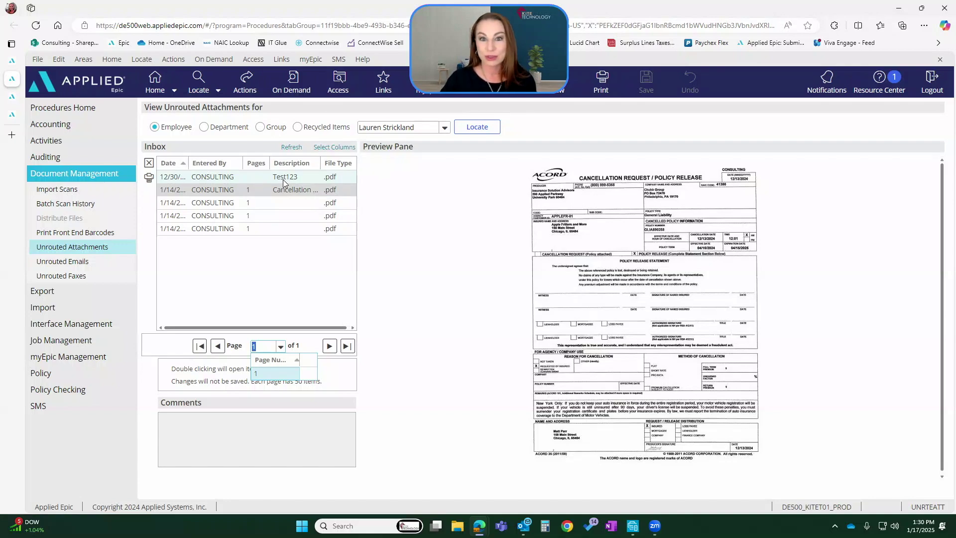
{"action": "left_click", "coordinate": [245, 88]}
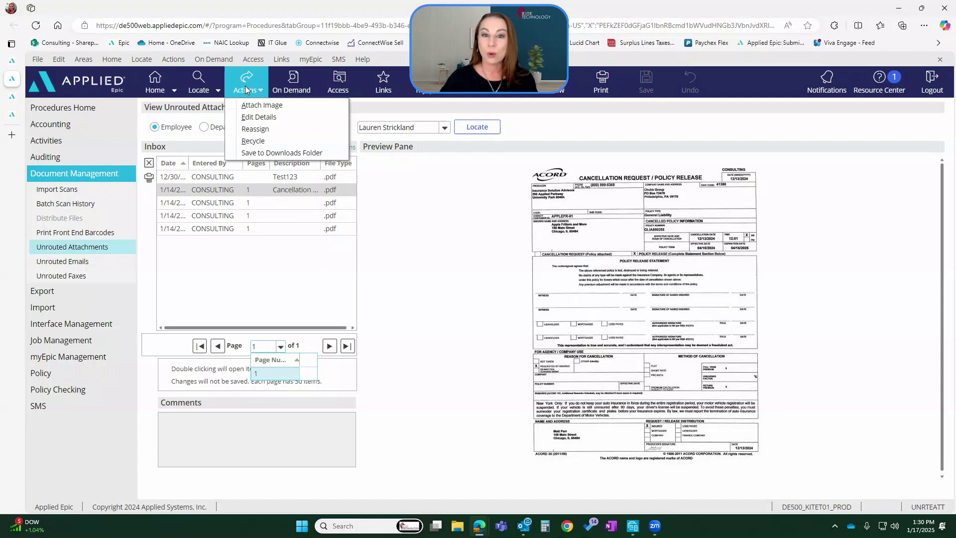
{"action": "left_click", "coordinate": [263, 191]}
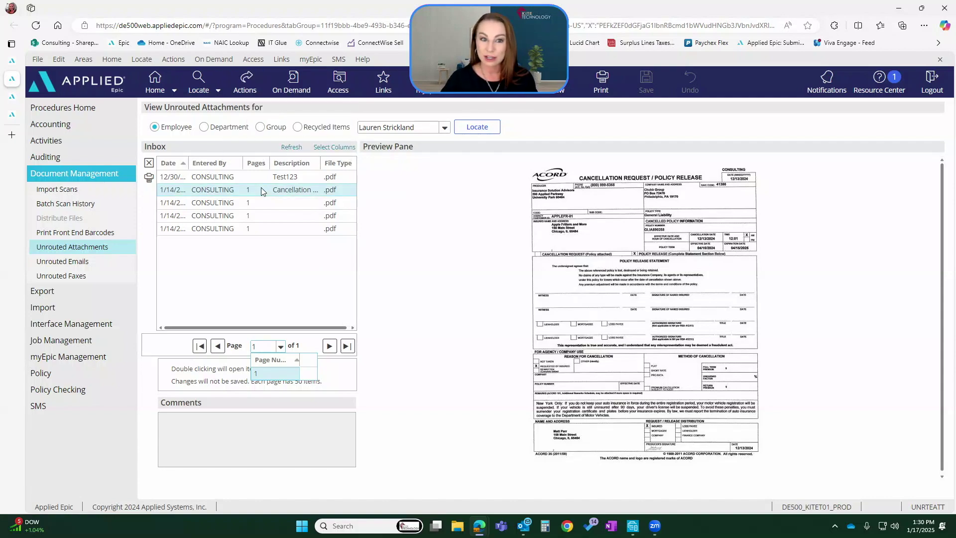
{"action": "right_click", "coordinate": [263, 191]}
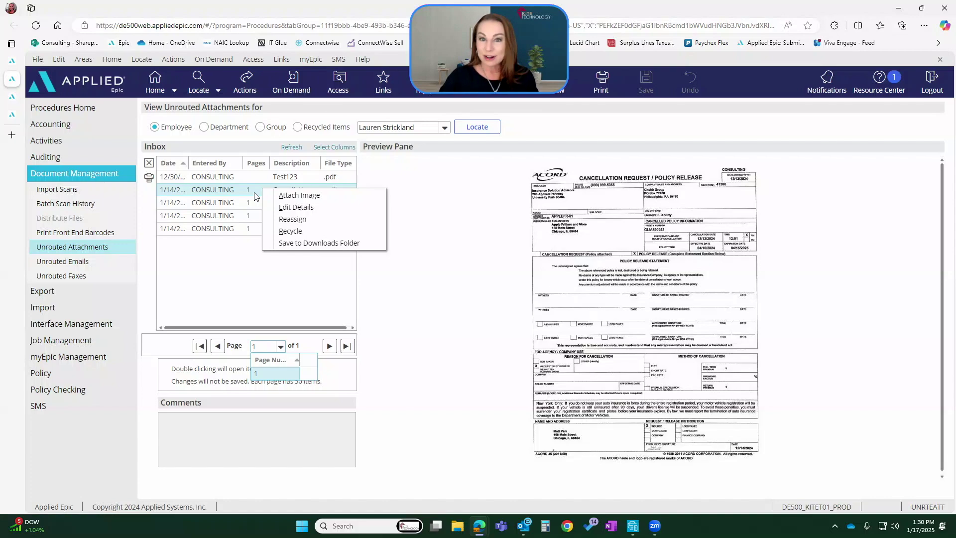
{"action": "left_click", "coordinate": [331, 195]}
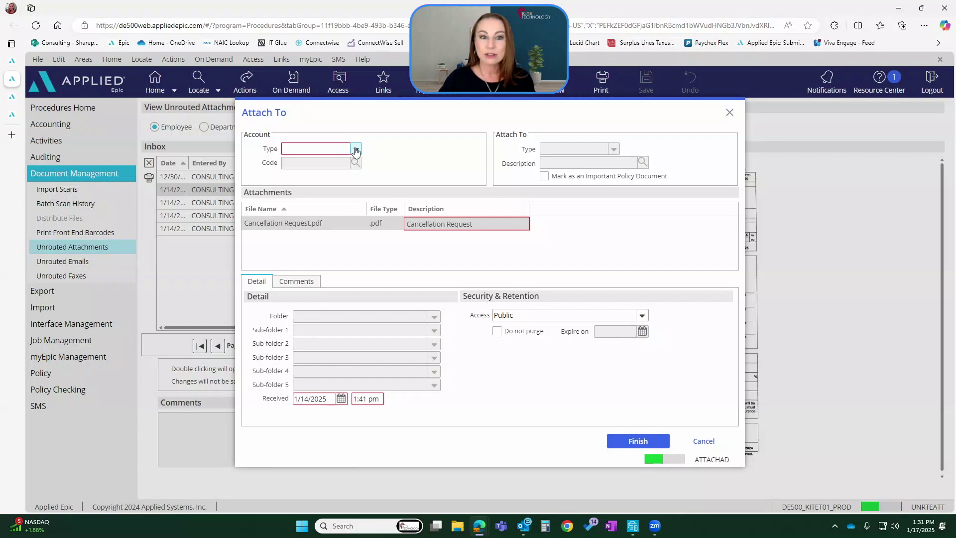
{"action": "left_click", "coordinate": [354, 150]}
{"action": "left_click", "coordinate": [327, 190]}
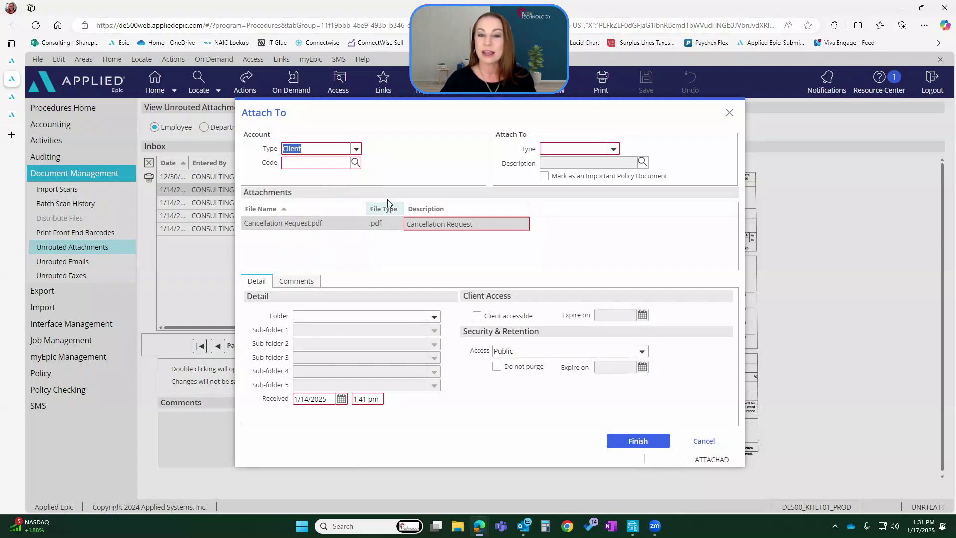
Look up clients whose lookup code begins with CRO and choose Cromer Construction as the account
{"action": "left_click", "coordinate": [357, 163]}
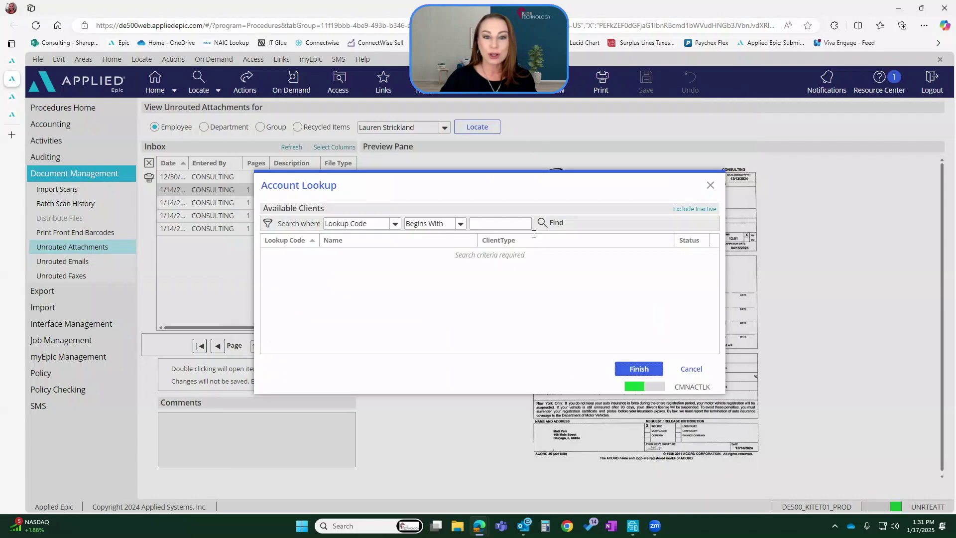
{"action": "left_click", "coordinate": [486, 224]}
{"action": "type", "text": "CRO"}
{"action": "key", "text": "Return"}
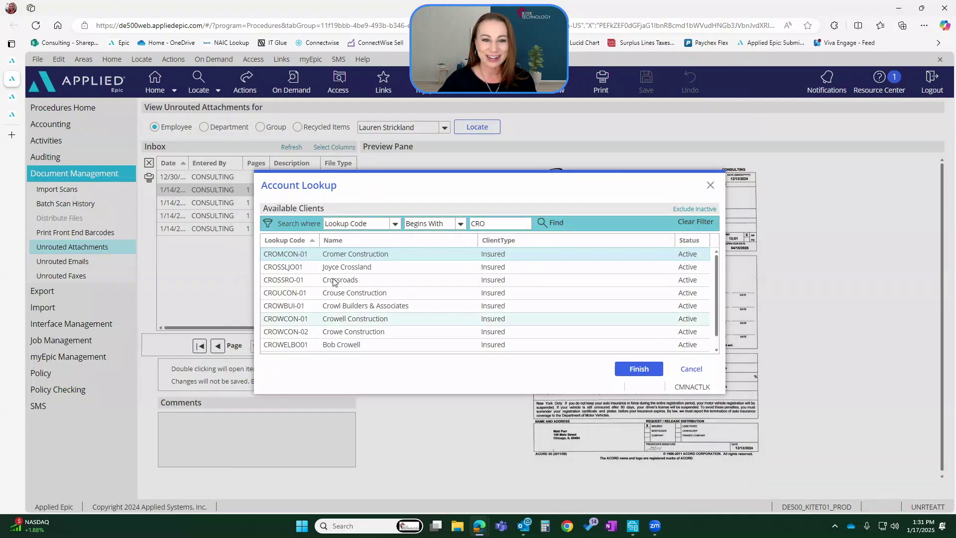
{"action": "left_click", "coordinate": [637, 368]}
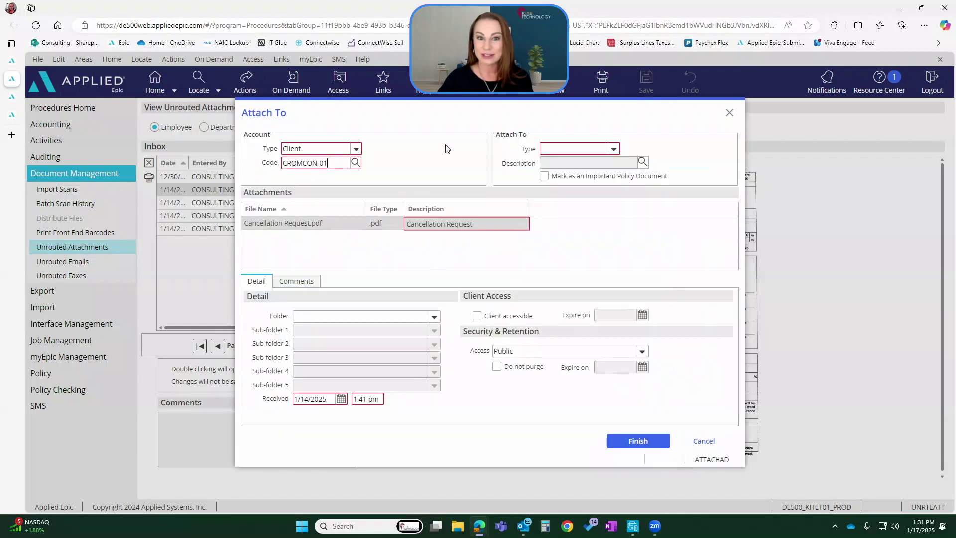
Check the Attach To types, description and folder fields, and discard the attachment changes
{"action": "left_click", "coordinate": [614, 149]}
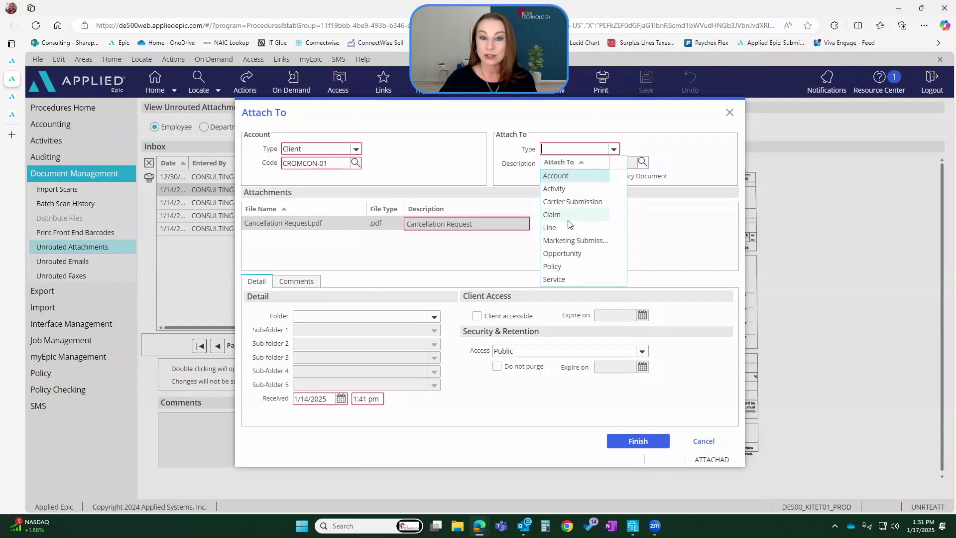
{"action": "left_click", "coordinate": [474, 251]}
{"action": "left_click", "coordinate": [490, 229]}
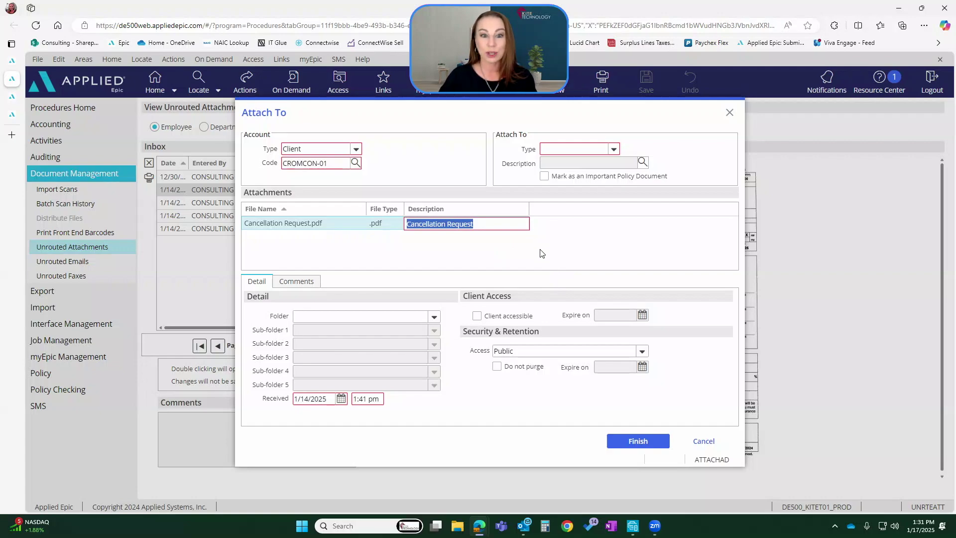
{"action": "left_click", "coordinate": [434, 318]}
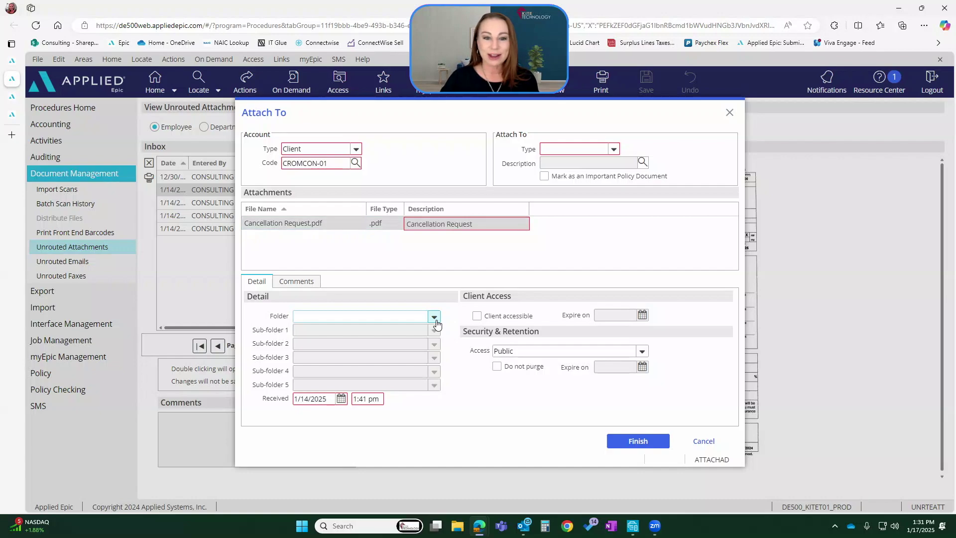
{"action": "left_click", "coordinate": [457, 267]}
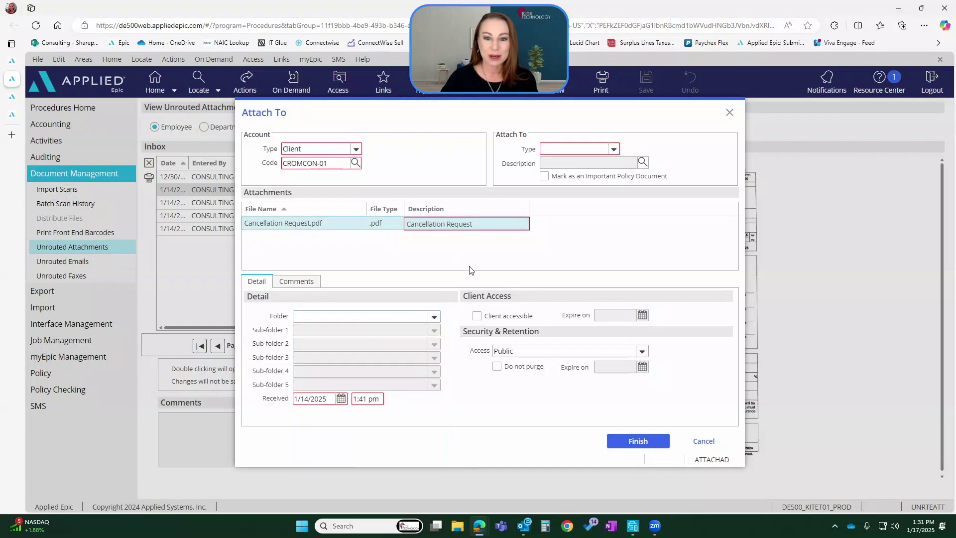
{"action": "left_click", "coordinate": [725, 443]}
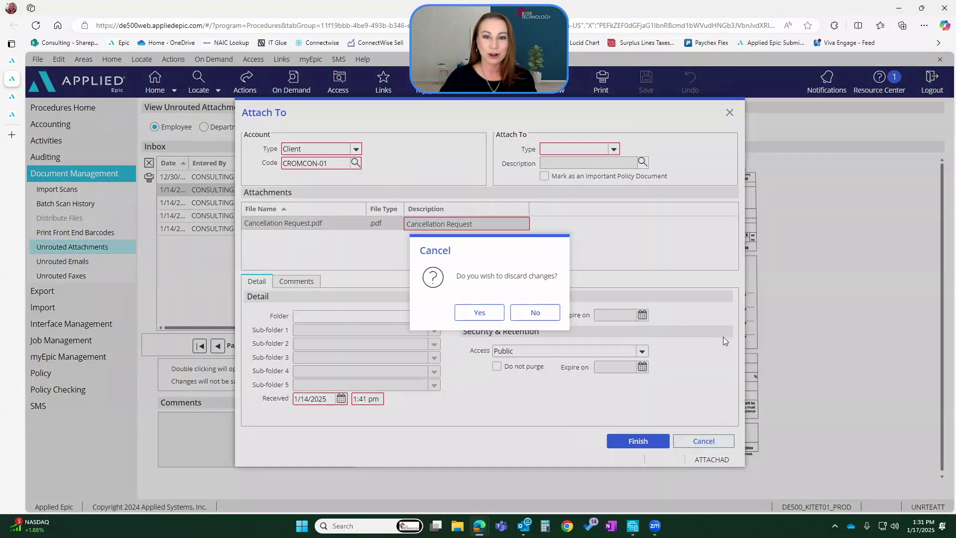
{"action": "left_click", "coordinate": [485, 316]}
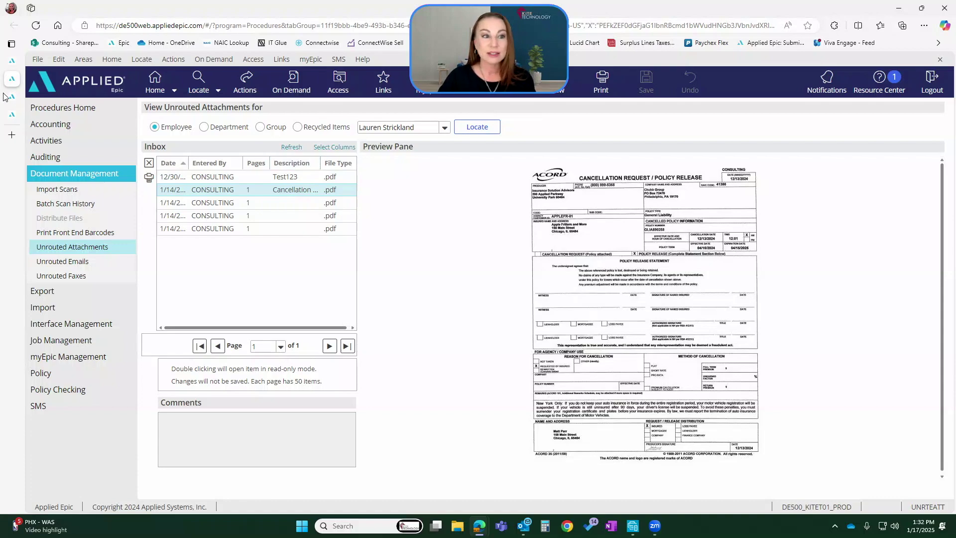
Detach the Cromer Construction account into its own window beside the unrouted attachments inbox
{"action": "mouse_move", "coordinate": [12, 100]}
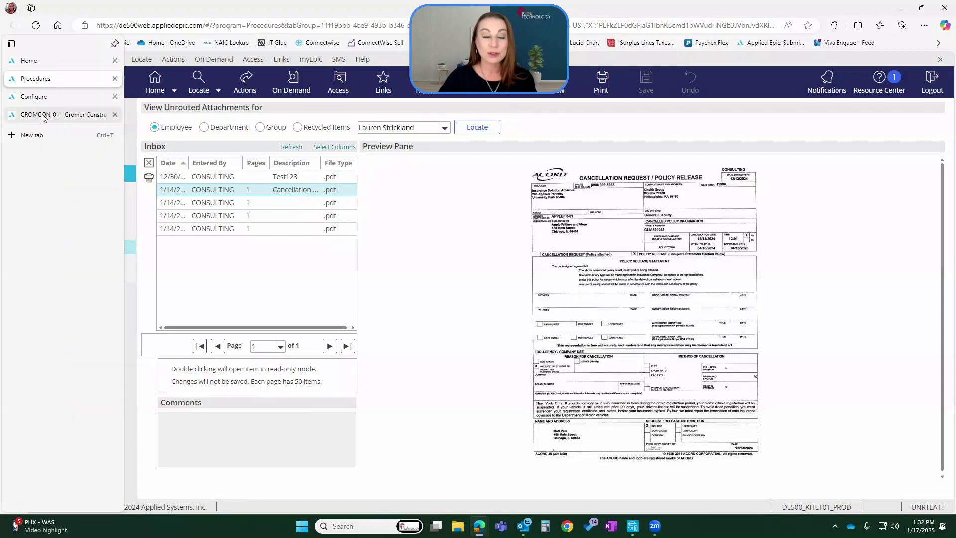
{"action": "left_click_drag", "start_coordinate": [44, 118], "coordinate": [338, 80]}
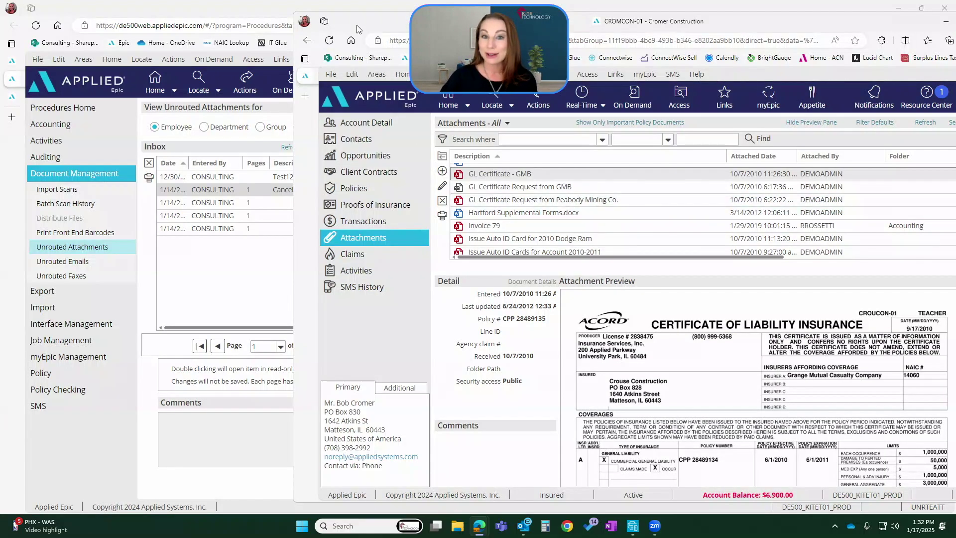
{"action": "left_click_drag", "start_coordinate": [356, 29], "coordinate": [389, 36]}
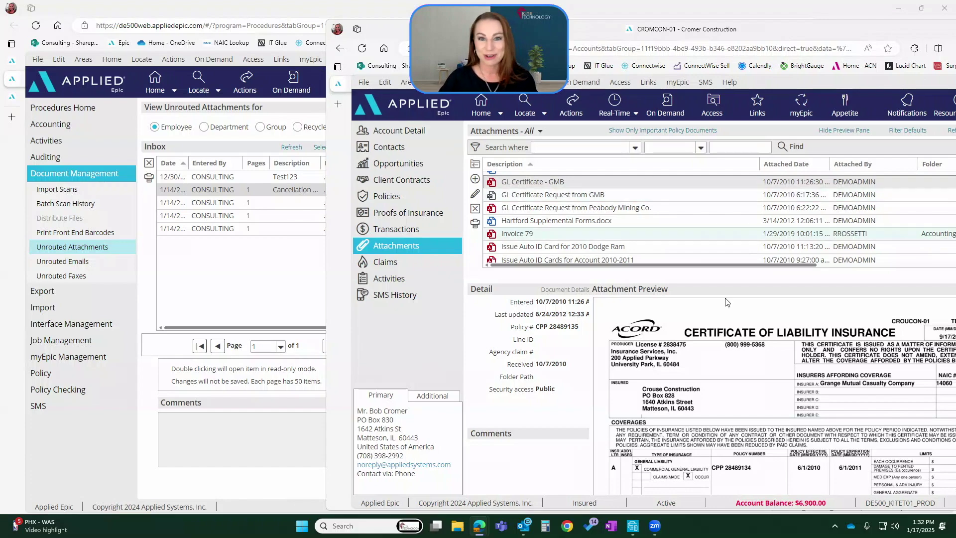
Show the Cromer Construction account's activities and try to attach the Cancellation Request from the inbox to an open activity
{"action": "left_click", "coordinate": [433, 280]}
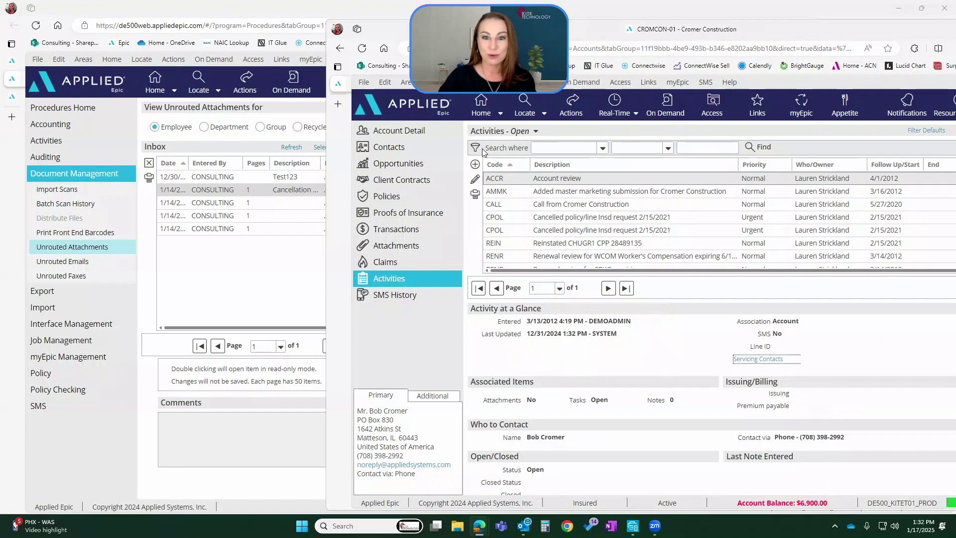
{"action": "left_click_drag", "start_coordinate": [201, 195], "coordinate": [491, 208]}
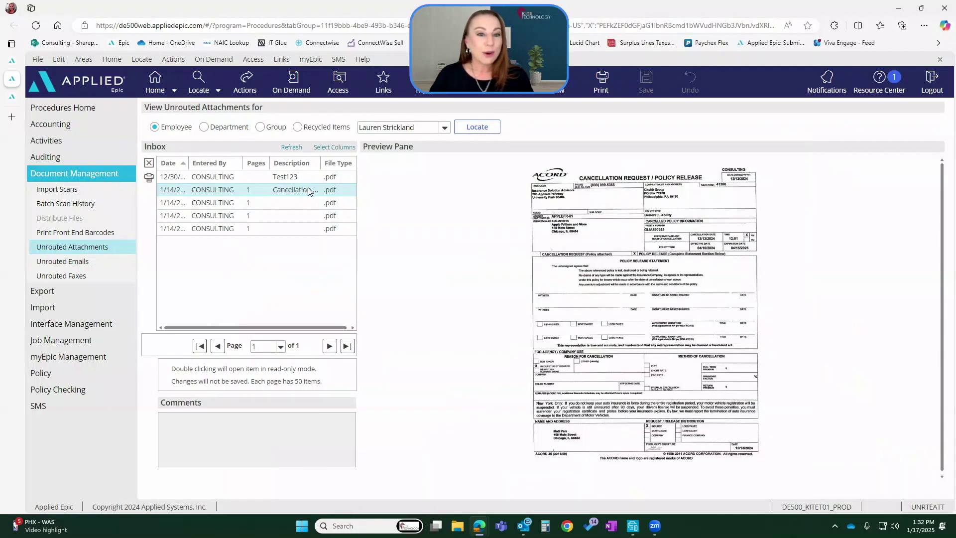
{"action": "right_click", "coordinate": [313, 194]}
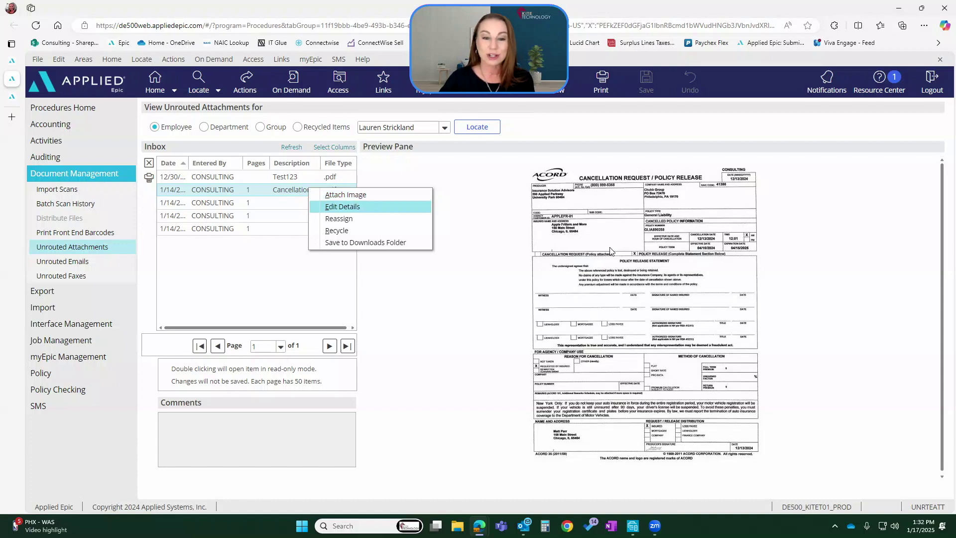
{"action": "left_click", "coordinate": [495, 251]}
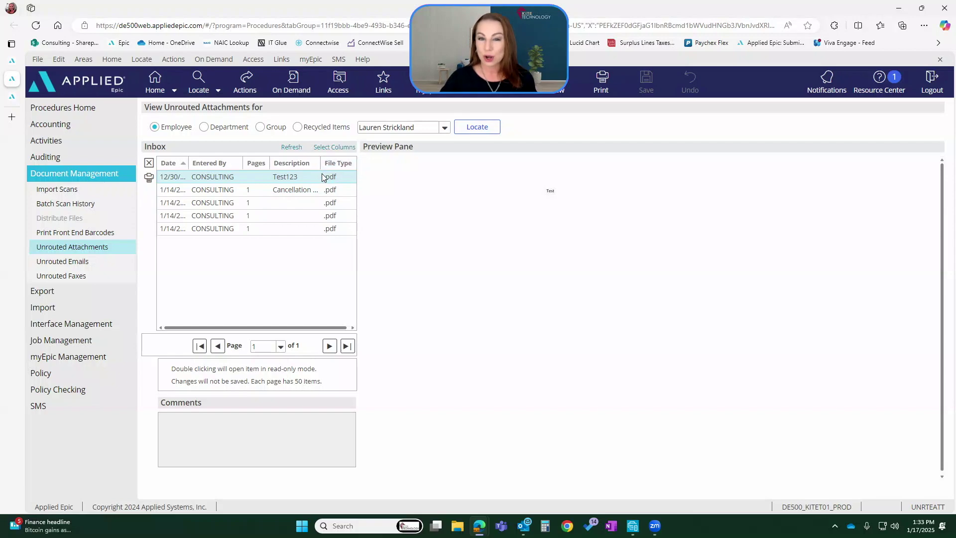
Check the description and comments fields in the details of the third inbox attachment, and close them without saving
{"action": "right_click", "coordinate": [318, 203]}
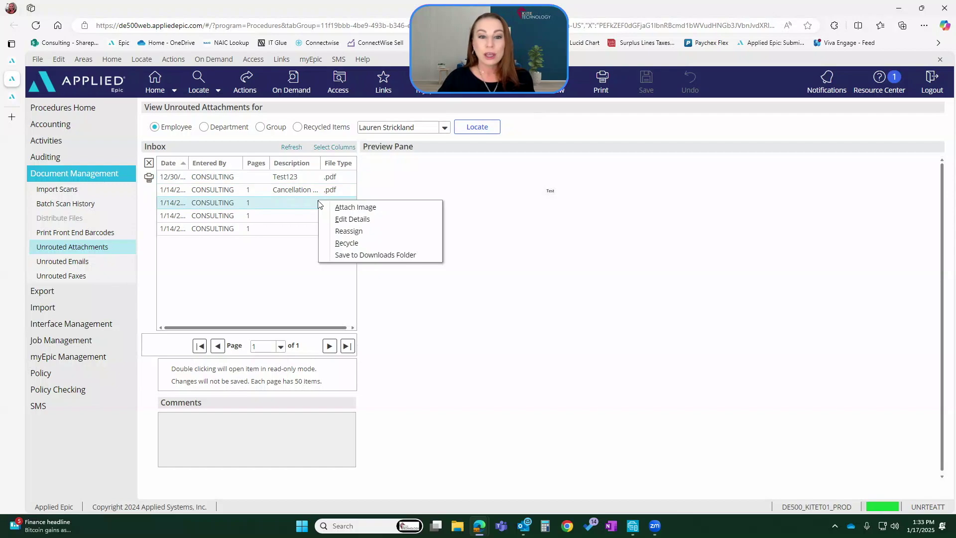
{"action": "left_click", "coordinate": [343, 222]}
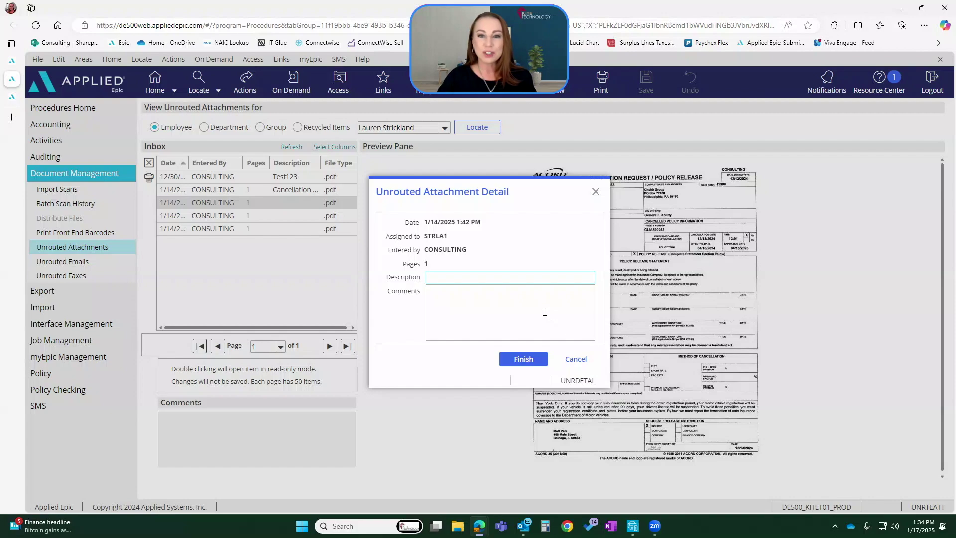
{"action": "left_click", "coordinate": [592, 362]}
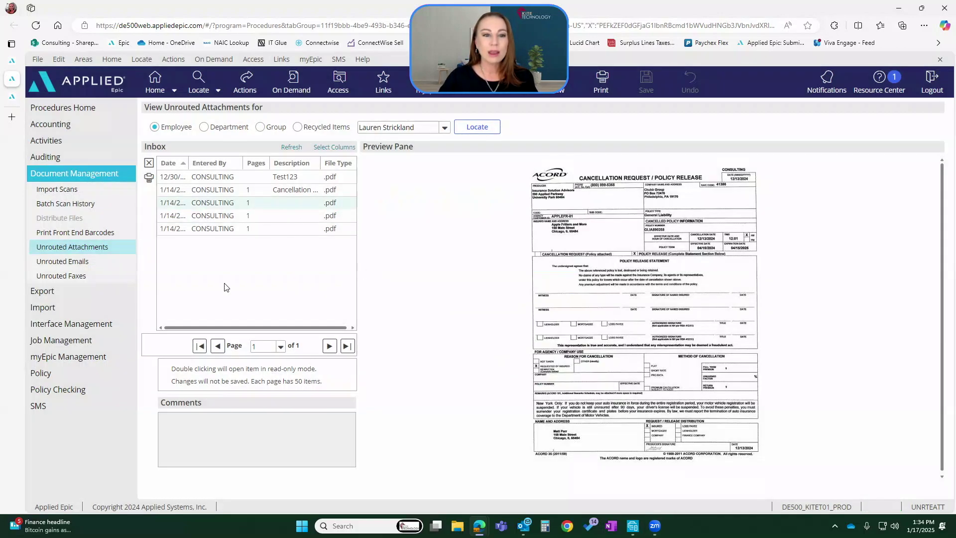
Reassign the third inbox attachment to the employee whose lookup code begins with WHA
{"action": "right_click", "coordinate": [300, 206]}
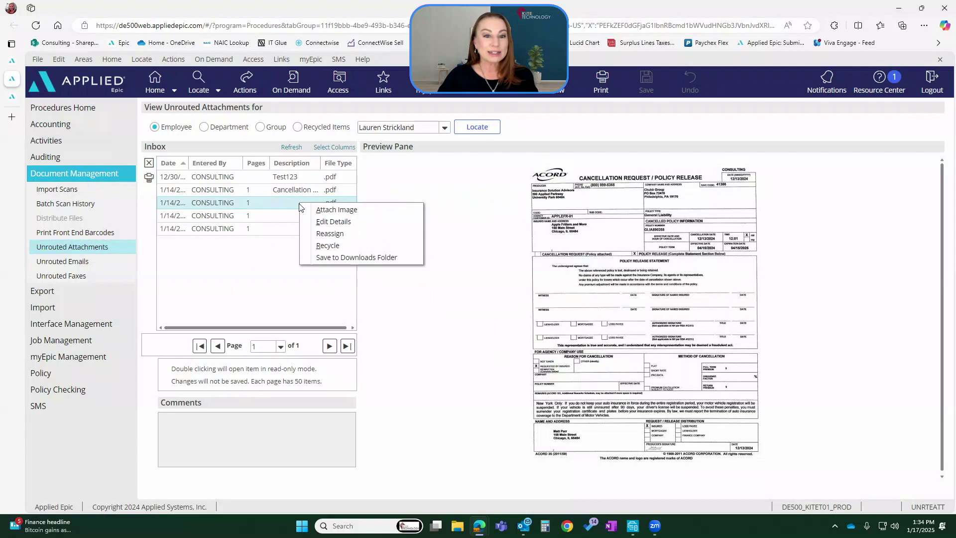
{"action": "left_click", "coordinate": [347, 233]}
{"action": "left_click", "coordinate": [501, 222]}
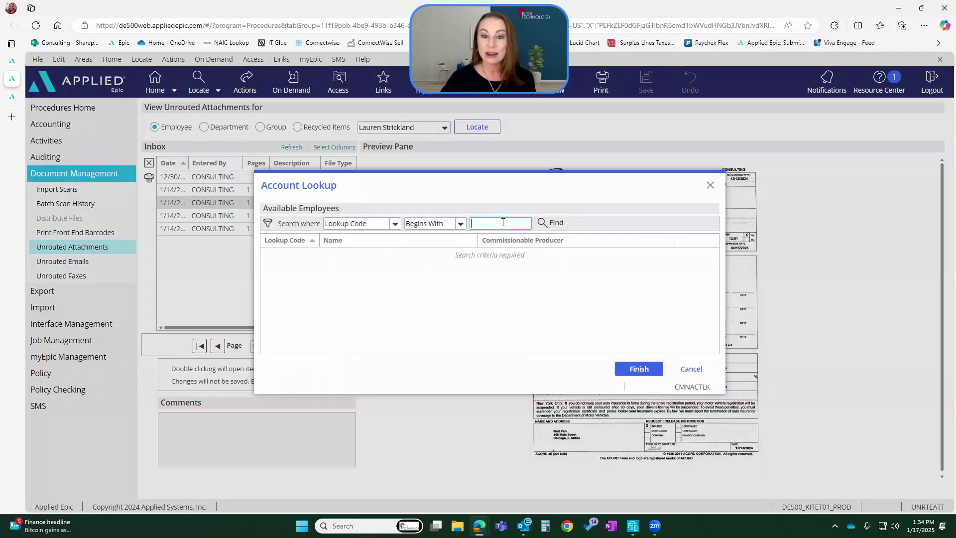
{"action": "type", "text": "WHA"}
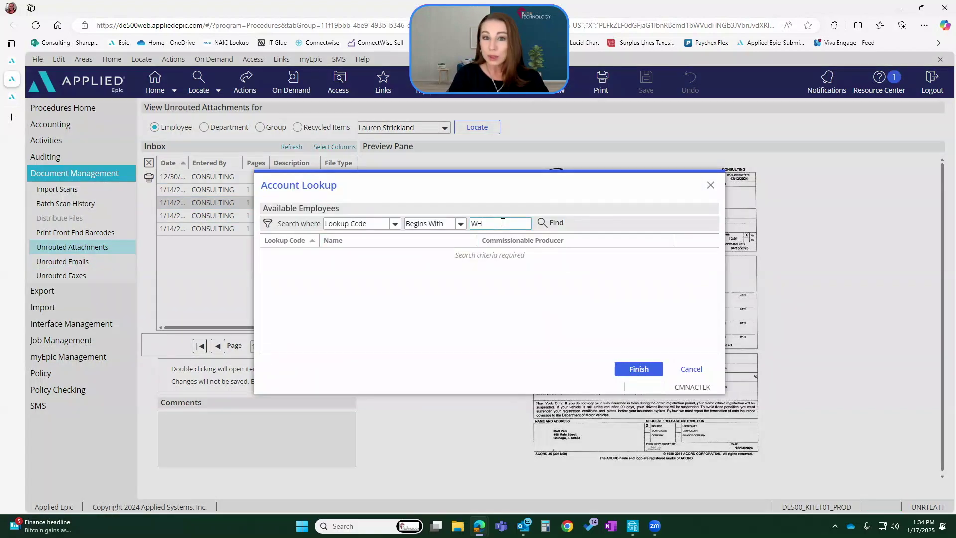
{"action": "key", "text": "Return"}
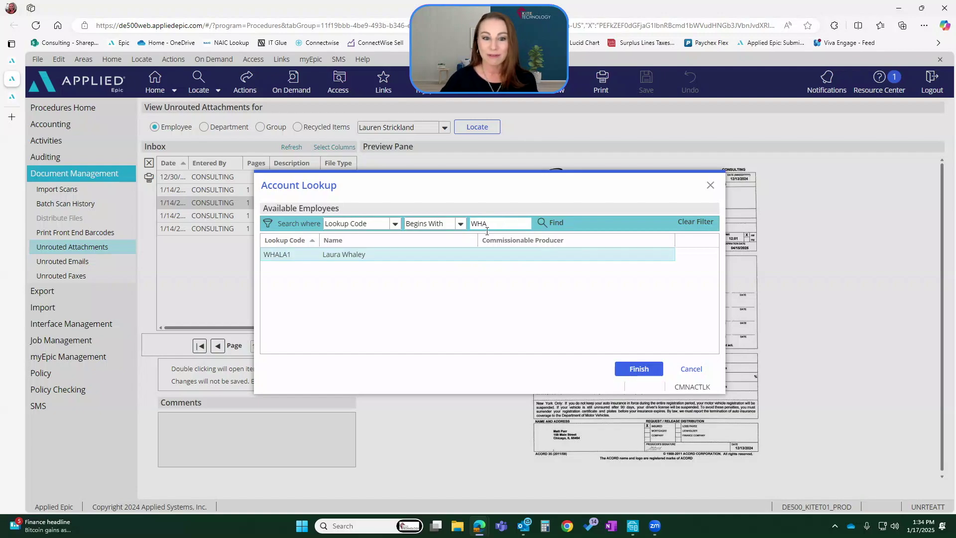
{"action": "double_click", "coordinate": [383, 260]}
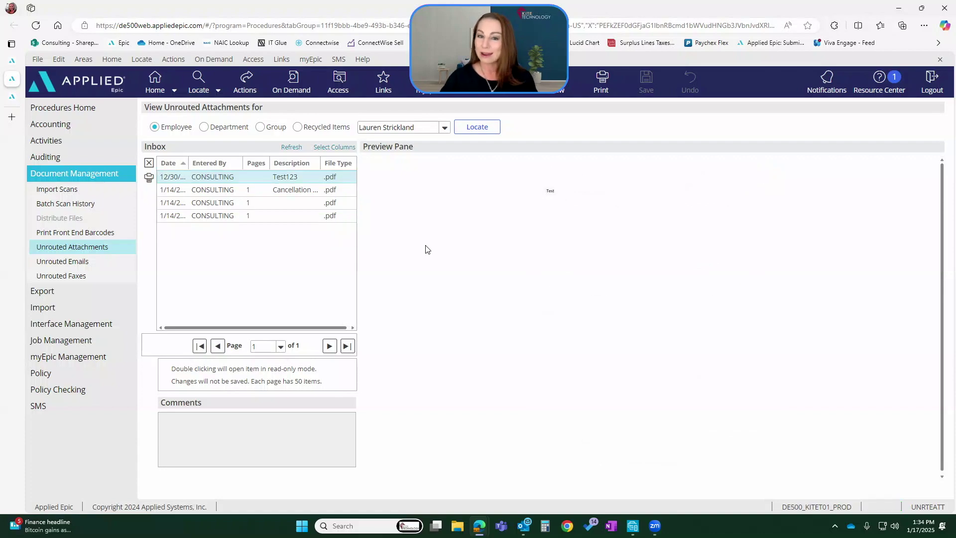
Preview the two remaining attachments without a description and check the actions available for each, including Recycle
{"action": "left_click", "coordinate": [308, 207]}
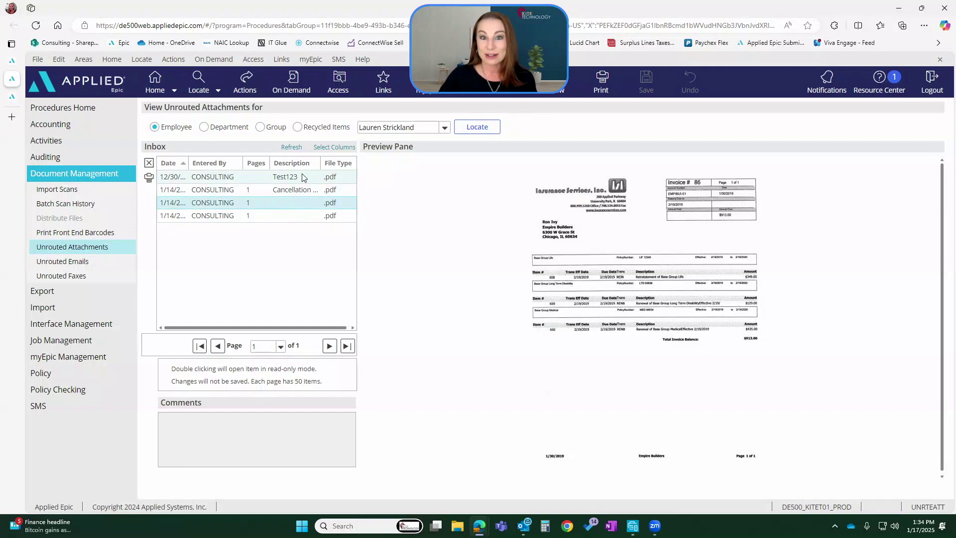
{"action": "right_click", "coordinate": [316, 203]}
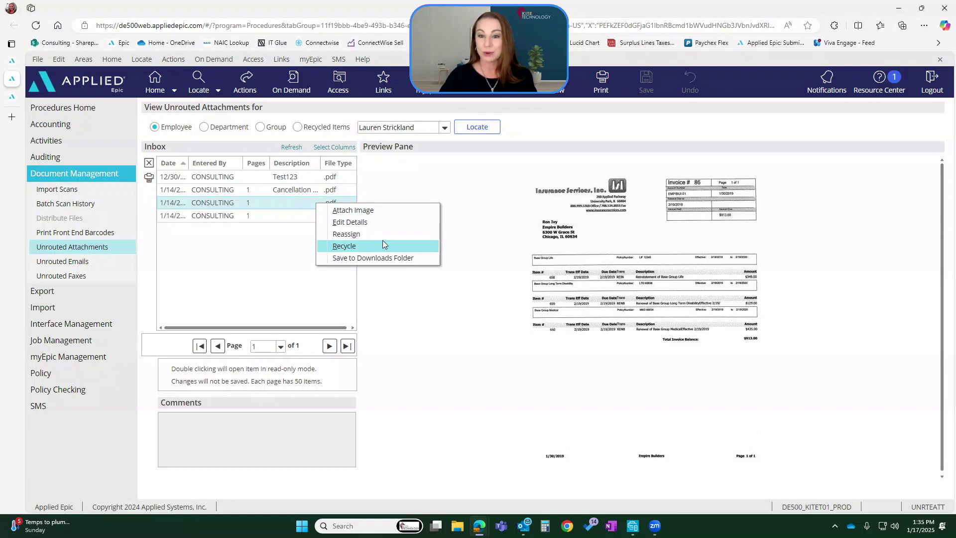
{"action": "left_click", "coordinate": [284, 216]}
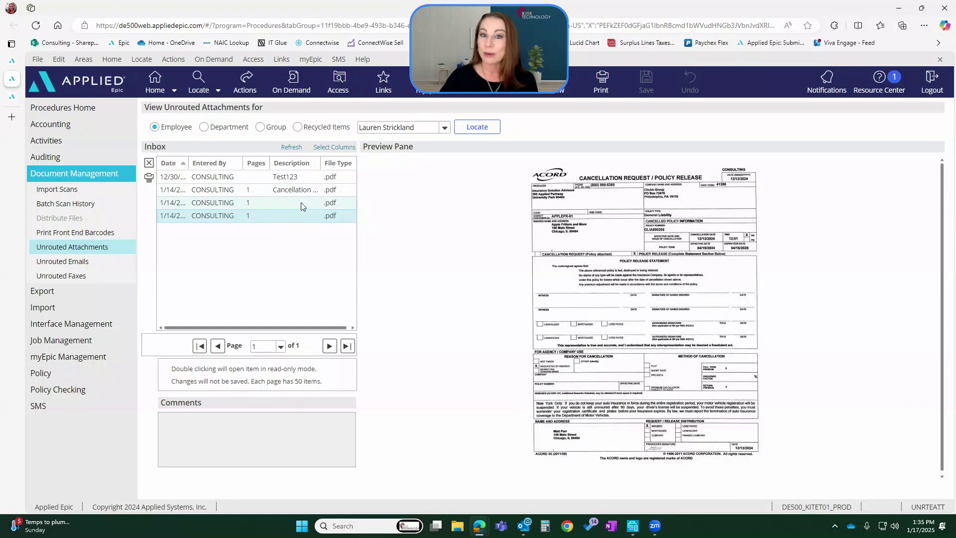
{"action": "right_click", "coordinate": [309, 216]}
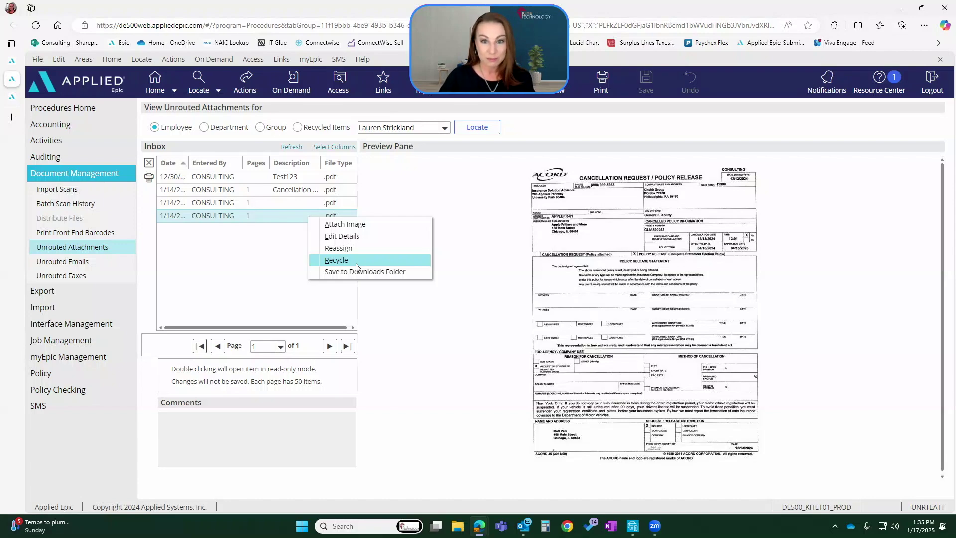
Look up the Scanned Documents attachment configuration to check how long recycled items are kept before deletion
{"action": "left_click", "coordinate": [174, 90]}
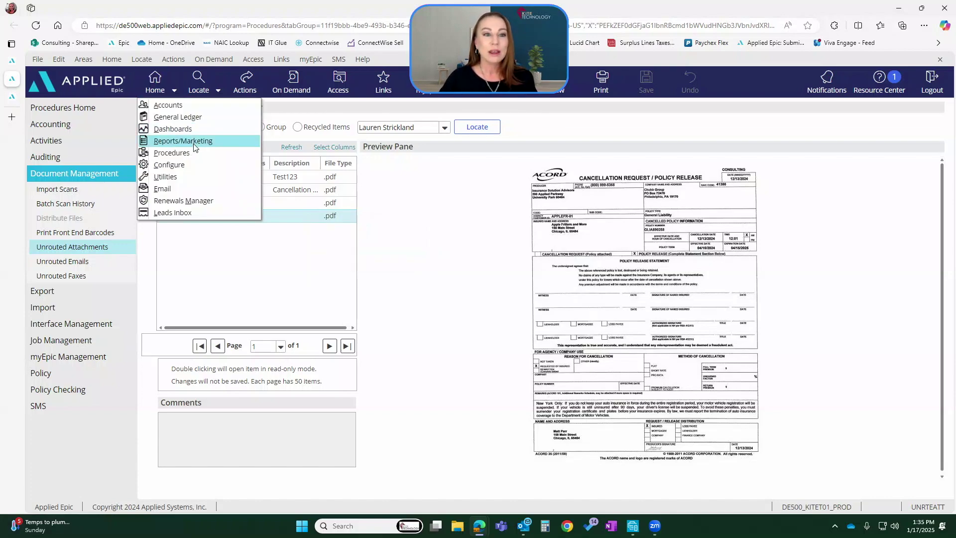
{"action": "left_click", "coordinate": [196, 163]}
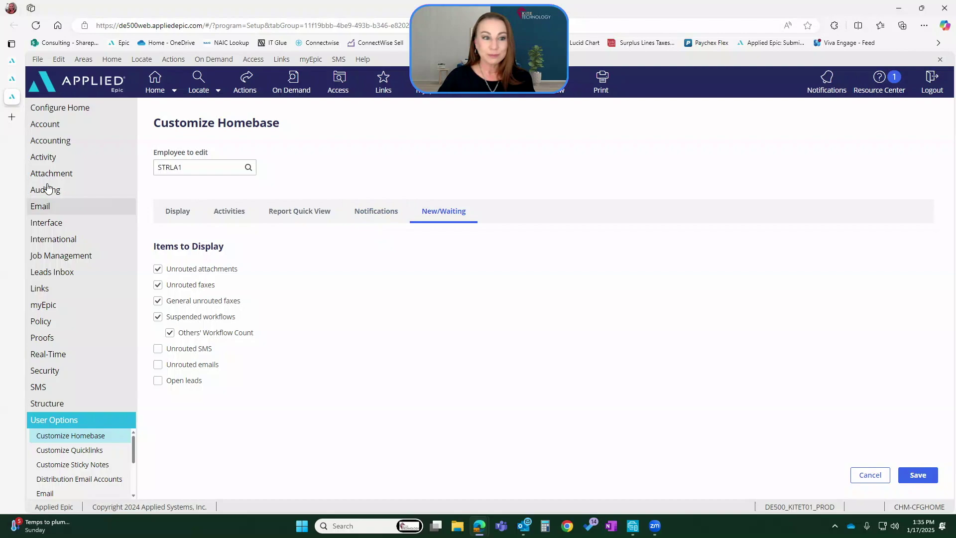
{"action": "left_click", "coordinate": [70, 177]}
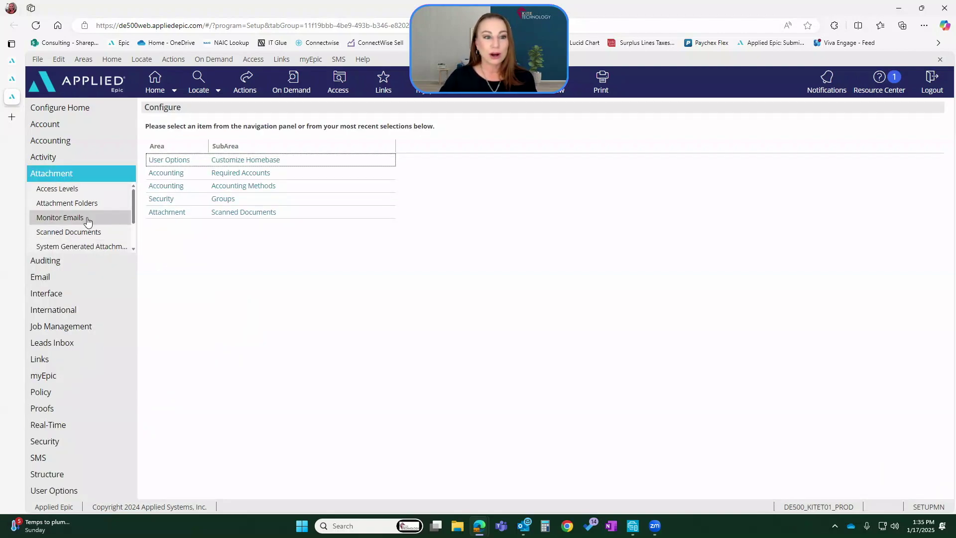
{"action": "scroll", "coordinate": [85, 209], "scroll_direction": "down", "scroll_amount": 2}
{"action": "left_click", "coordinate": [81, 192]}
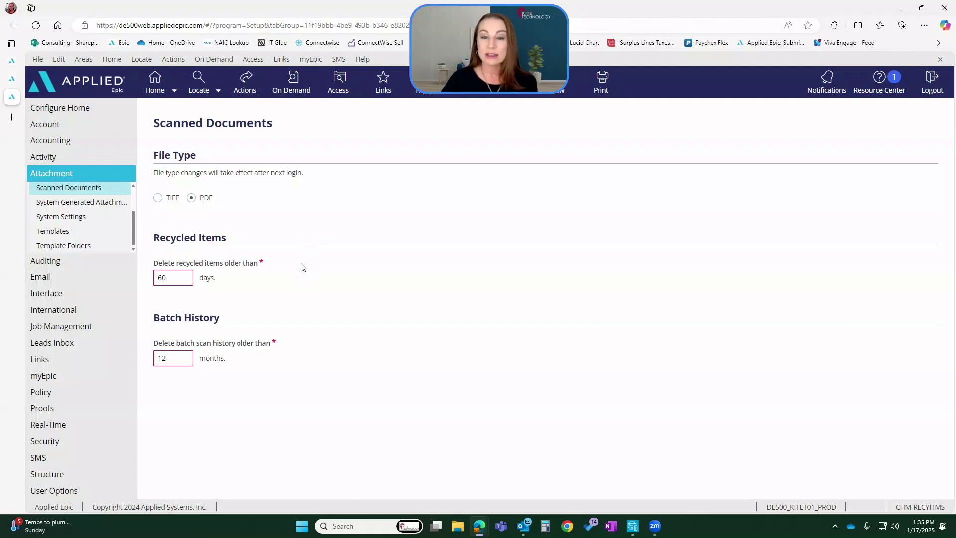
Return to the unrouted attachments inbox and save the last listed attachment to the Downloads folder
{"action": "left_click", "coordinate": [16, 78]}
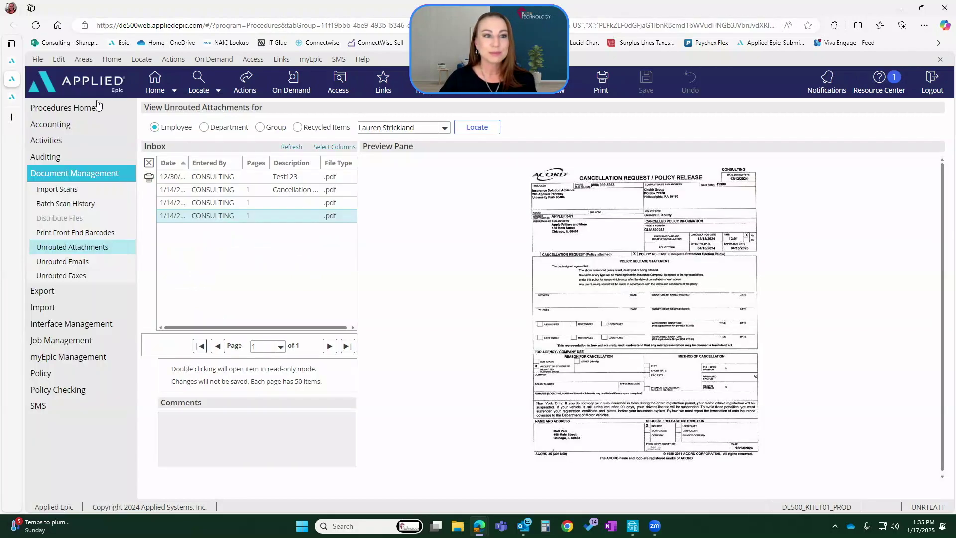
{"action": "right_click", "coordinate": [318, 217]}
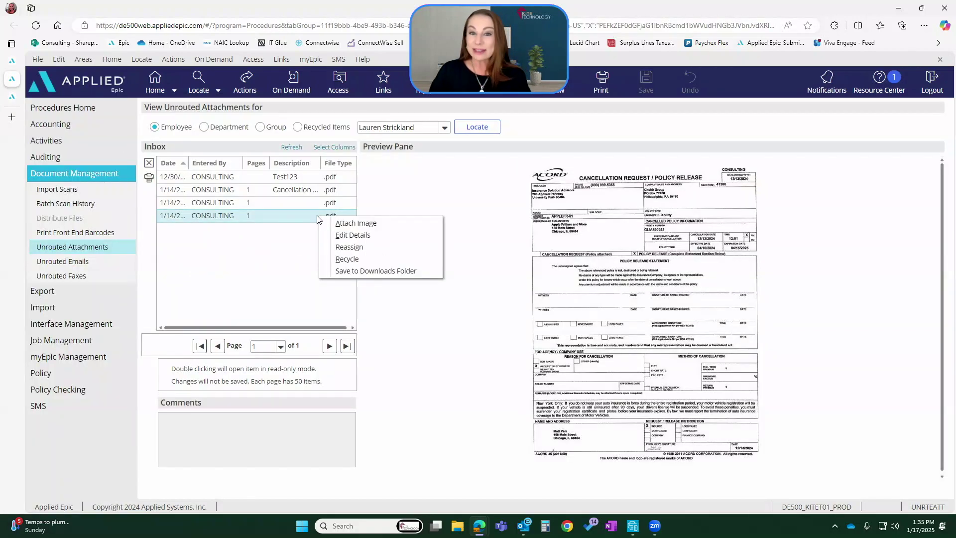
{"action": "left_click", "coordinate": [422, 269]}
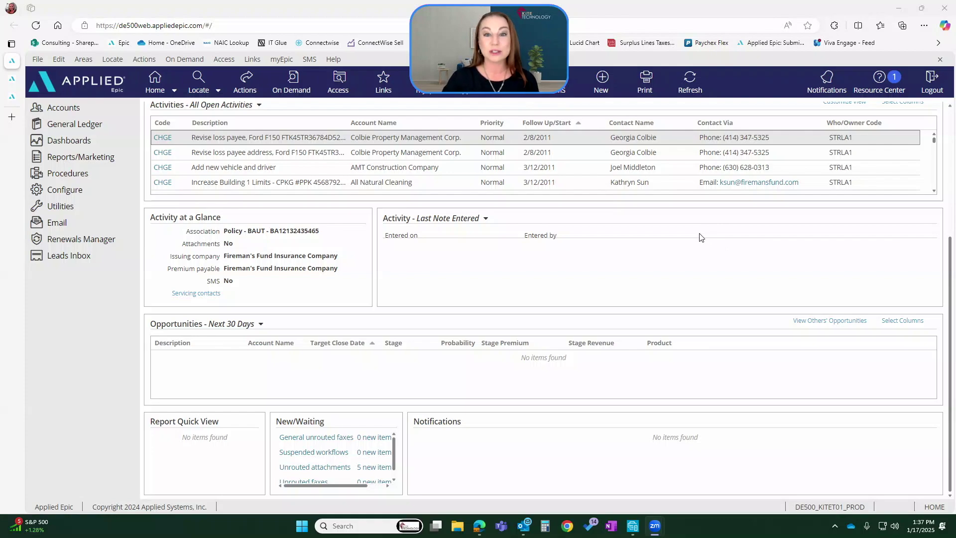
Open Print Front End Barcodes from the Procedures area and list the employee codes from A through Z
{"action": "left_click", "coordinate": [97, 179]}
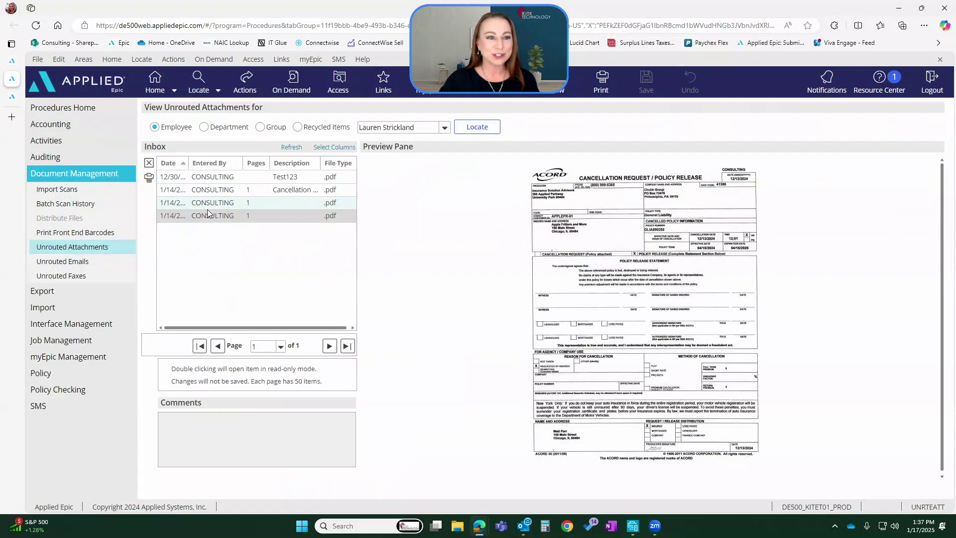
{"action": "left_click", "coordinate": [107, 236]}
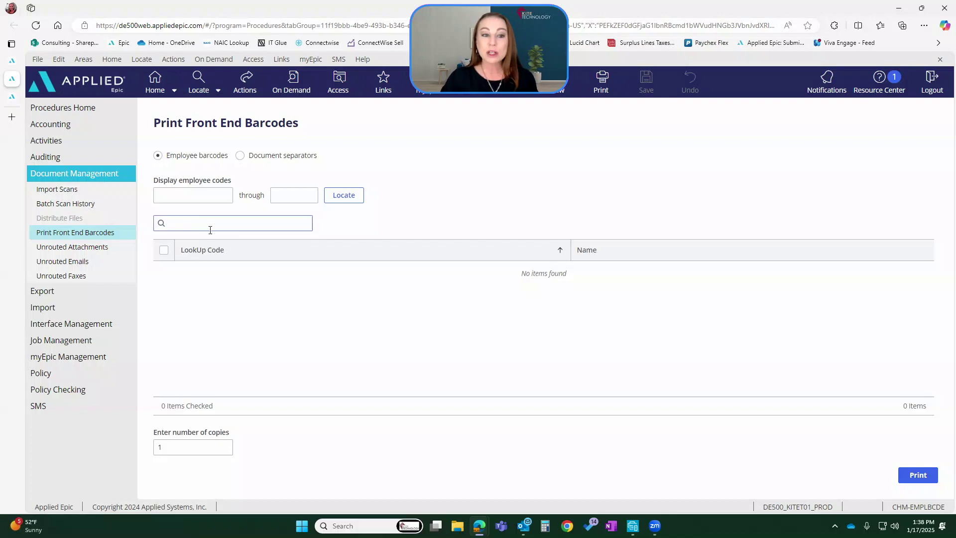
{"action": "left_click", "coordinate": [208, 194]}
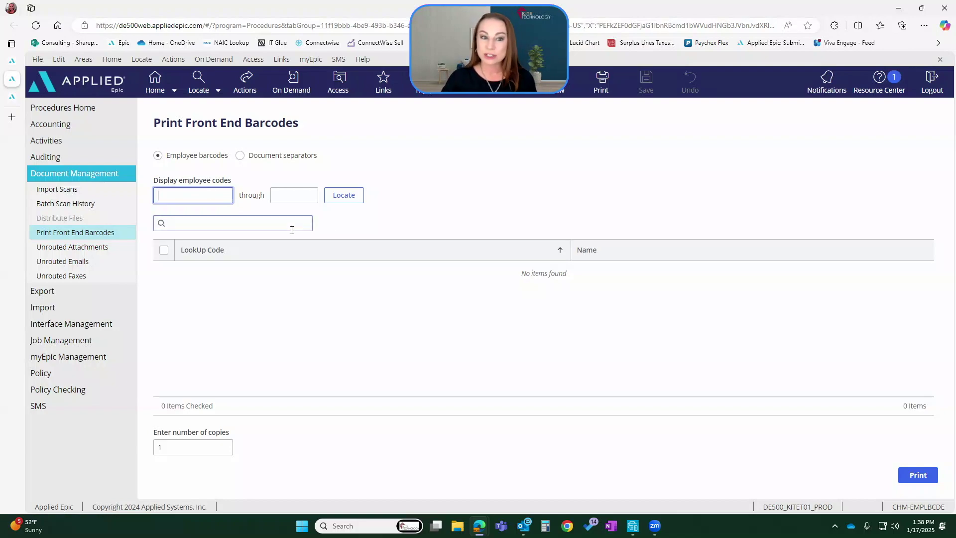
{"action": "type", "text": "A"}
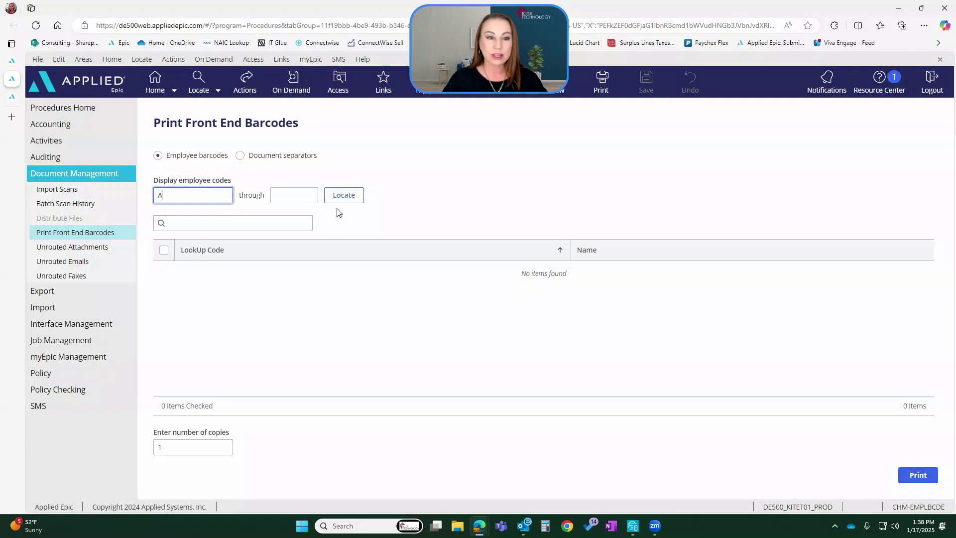
{"action": "left_click", "coordinate": [290, 194]}
{"action": "type", "text": "Z"}
{"action": "left_click", "coordinate": [351, 200]}
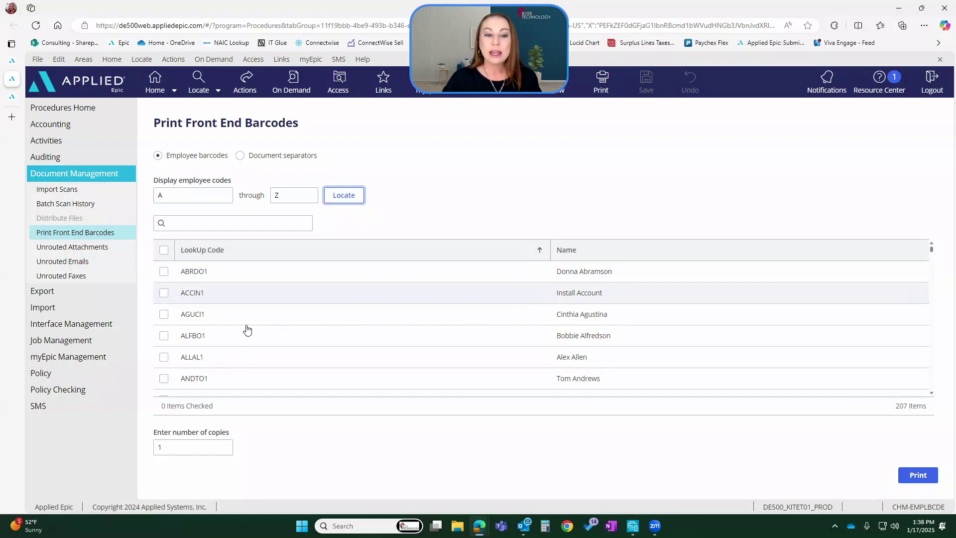
Preview the barcode page for only the first listed employee, examine it and close the preview
{"action": "left_click", "coordinate": [163, 250]}
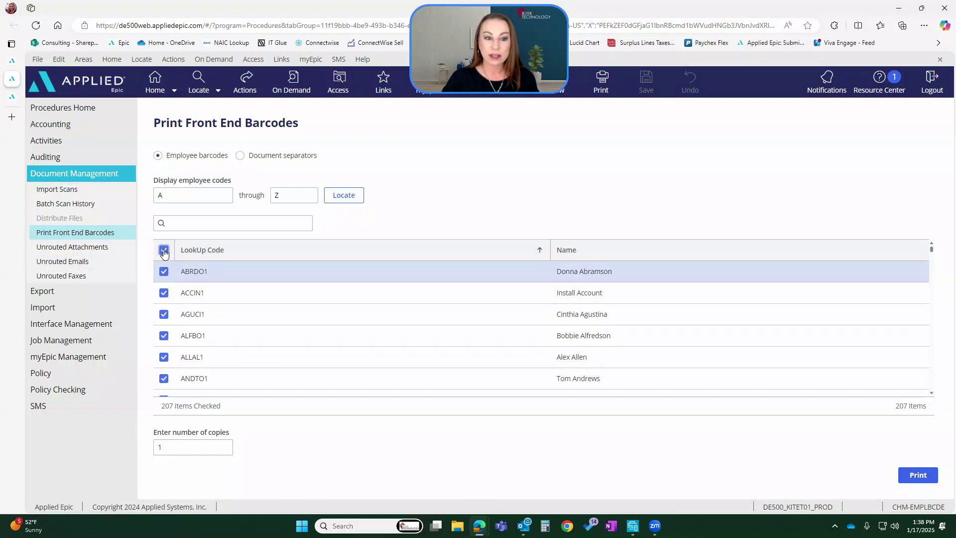
{"action": "left_click", "coordinate": [163, 251]}
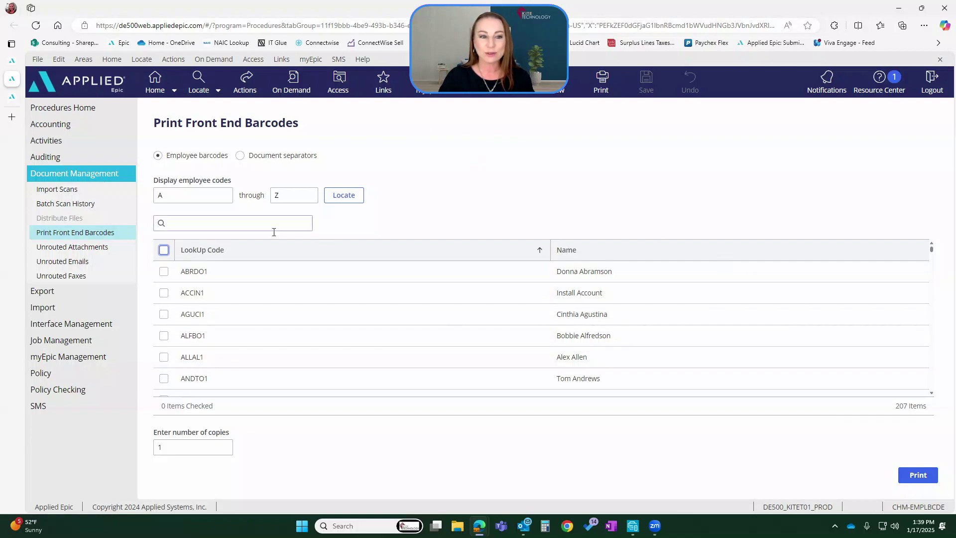
{"action": "left_click", "coordinate": [164, 271]}
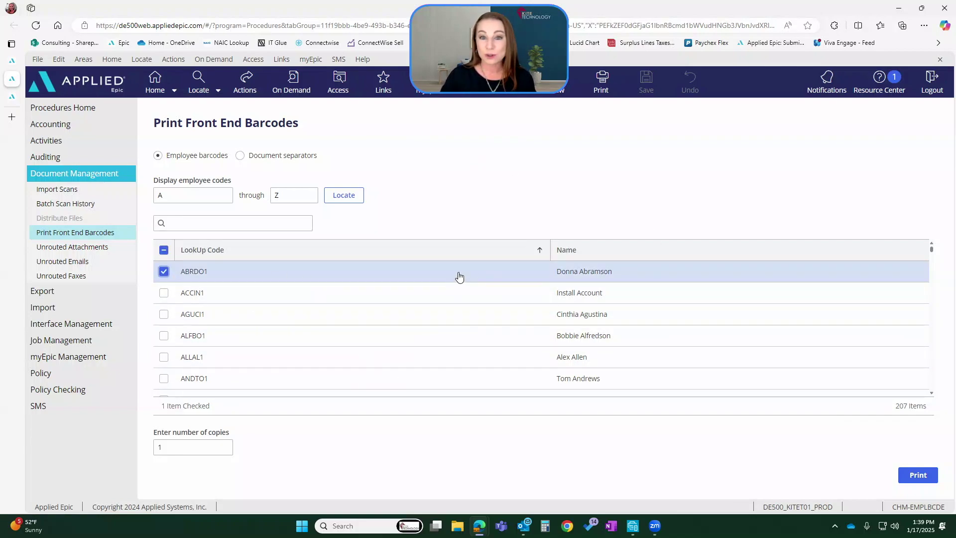
{"action": "left_click", "coordinate": [920, 482]}
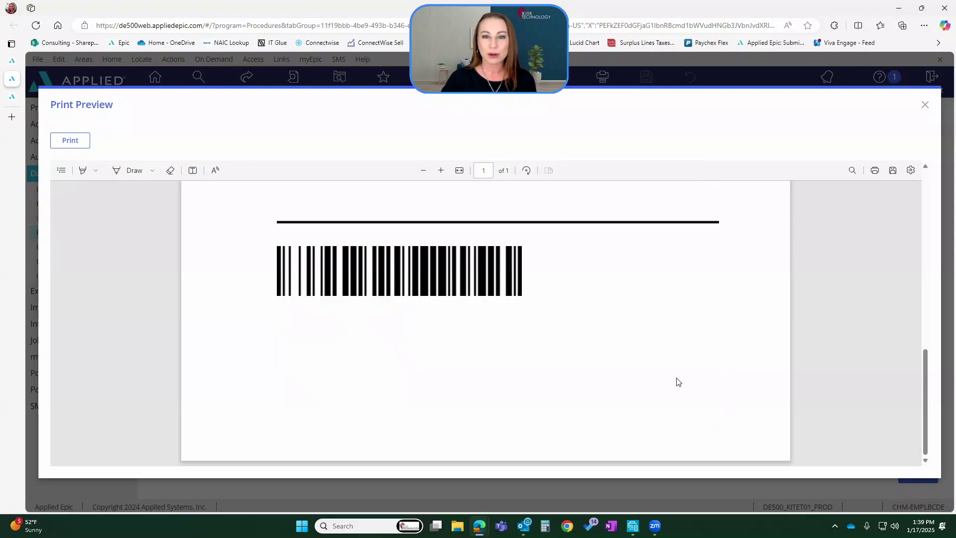
{"action": "scroll", "coordinate": [662, 349], "scroll_direction": "up", "scroll_amount": 5}
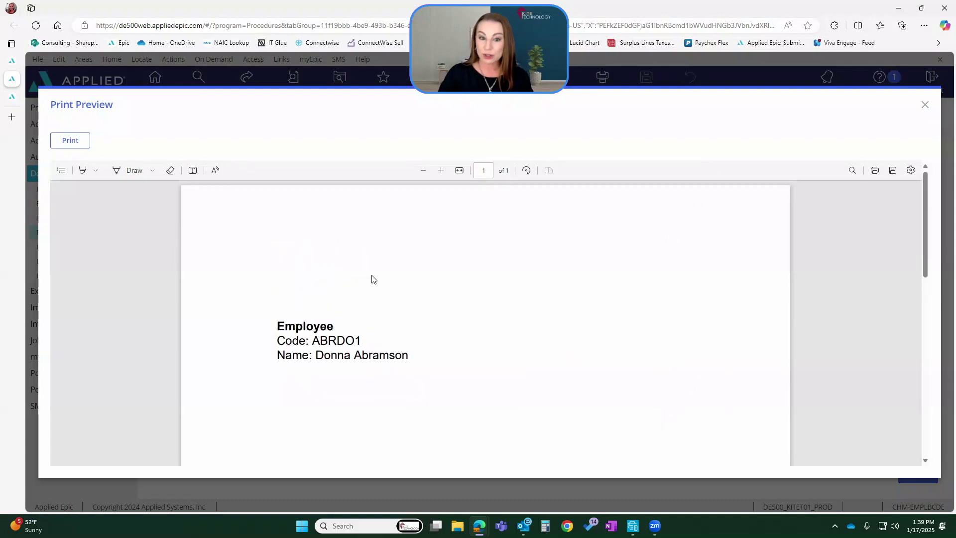
{"action": "scroll", "coordinate": [559, 349], "scroll_direction": "down", "scroll_amount": 5}
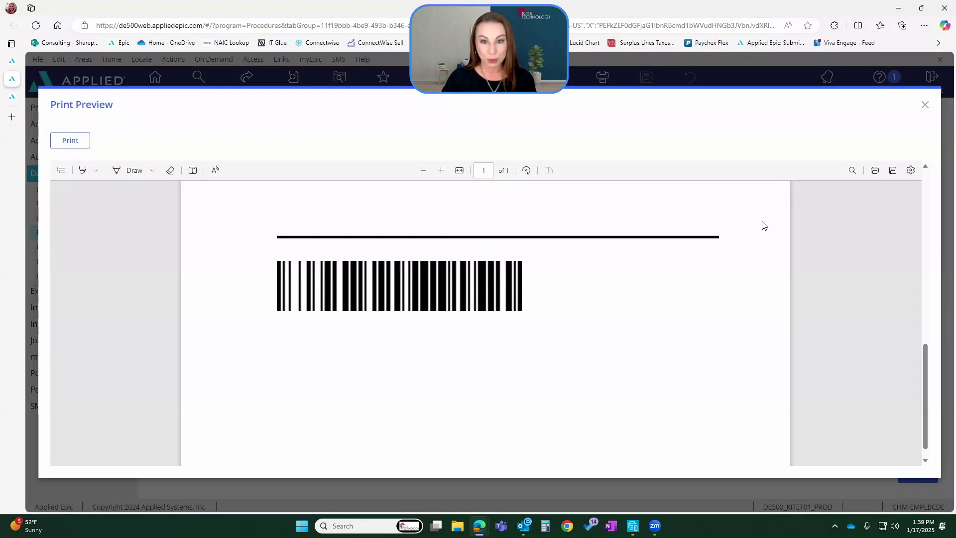
{"action": "left_click", "coordinate": [924, 105]}
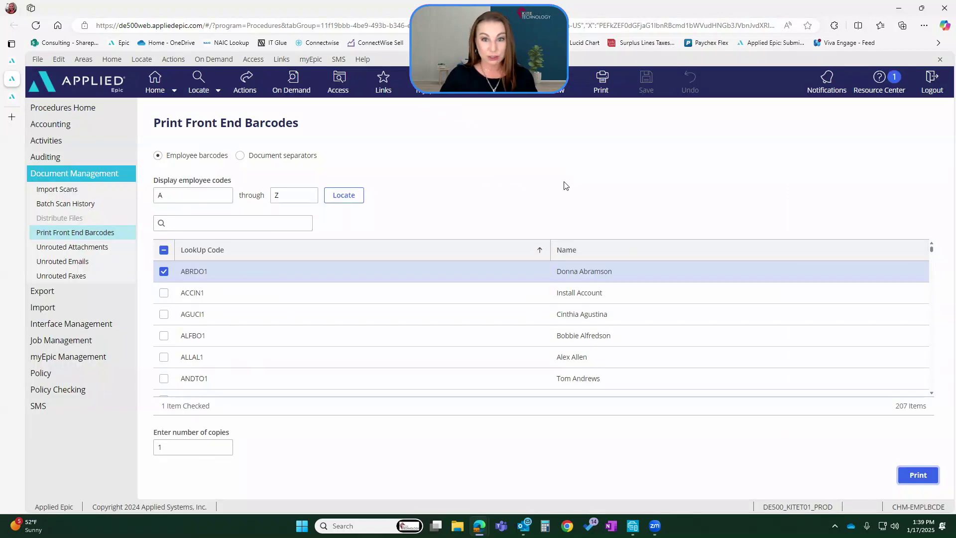
Switch the barcode type to document separators and open the print preview for 1 copy
{"action": "left_click", "coordinate": [301, 158]}
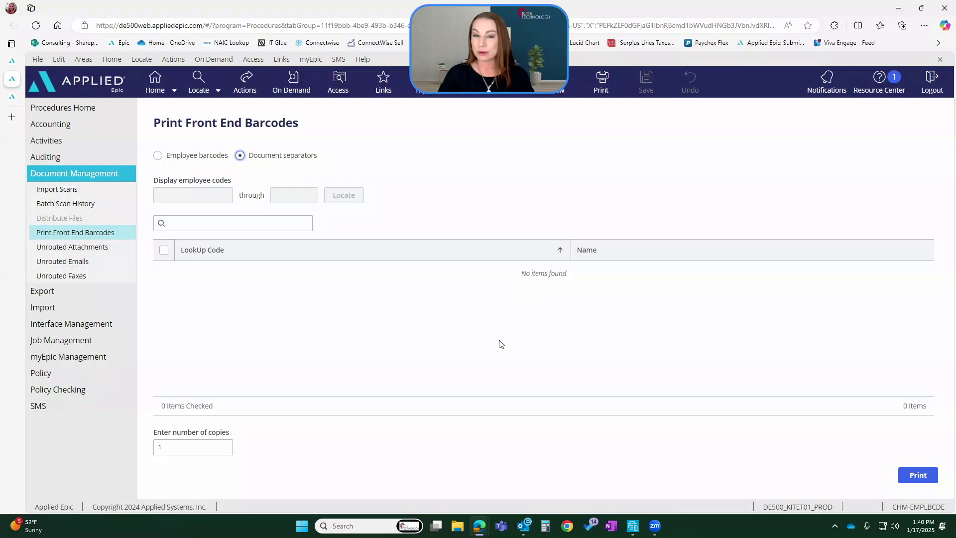
{"action": "left_click", "coordinate": [229, 443]}
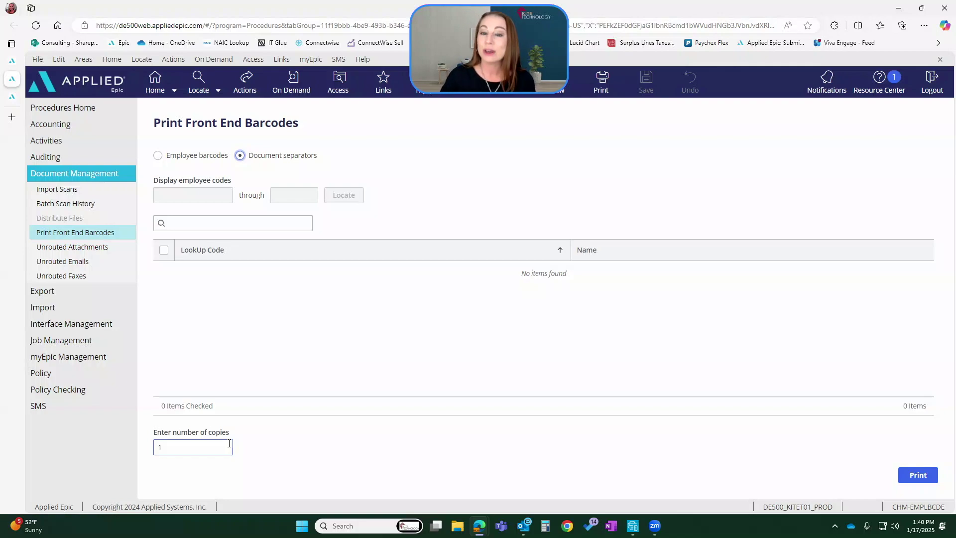
{"action": "left_click", "coordinate": [235, 444]}
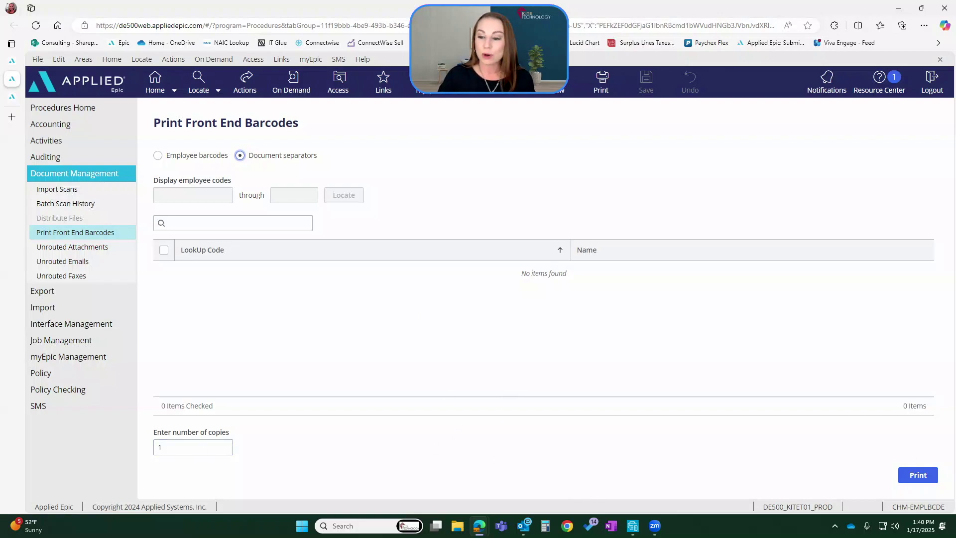
{"action": "left_click", "coordinate": [926, 474]}
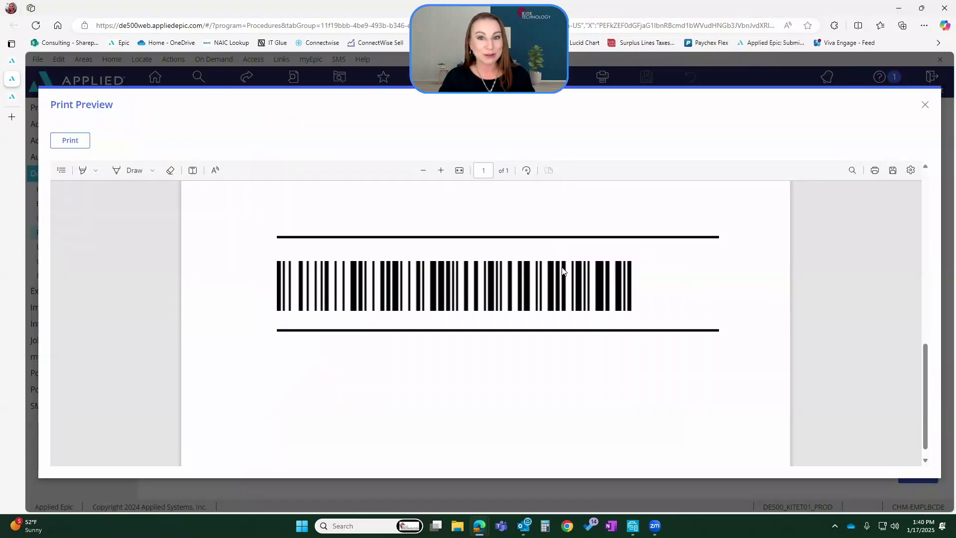
Examine the separator barcode page from its heading and close the print preview
{"action": "scroll", "coordinate": [702, 358], "scroll_direction": "up", "scroll_amount": 6}
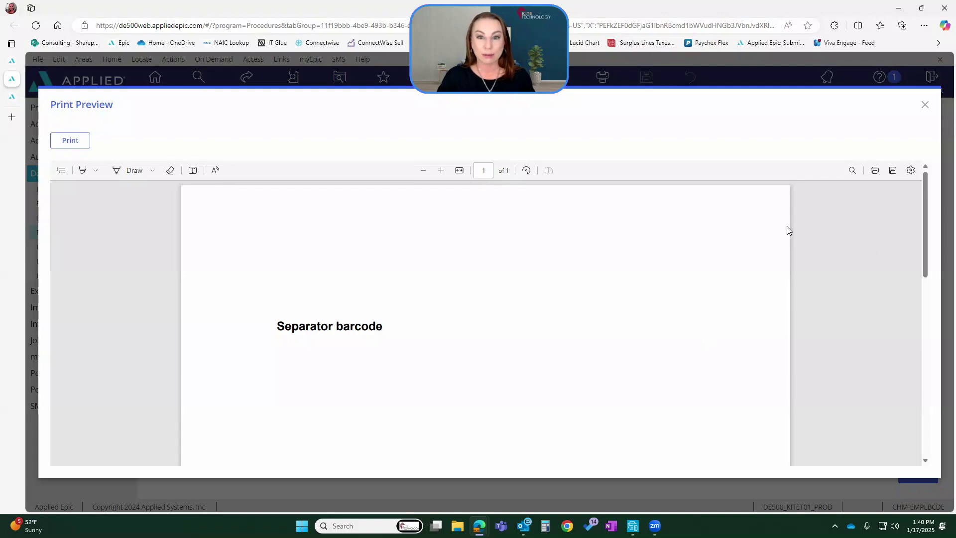
{"action": "left_click", "coordinate": [924, 106]}
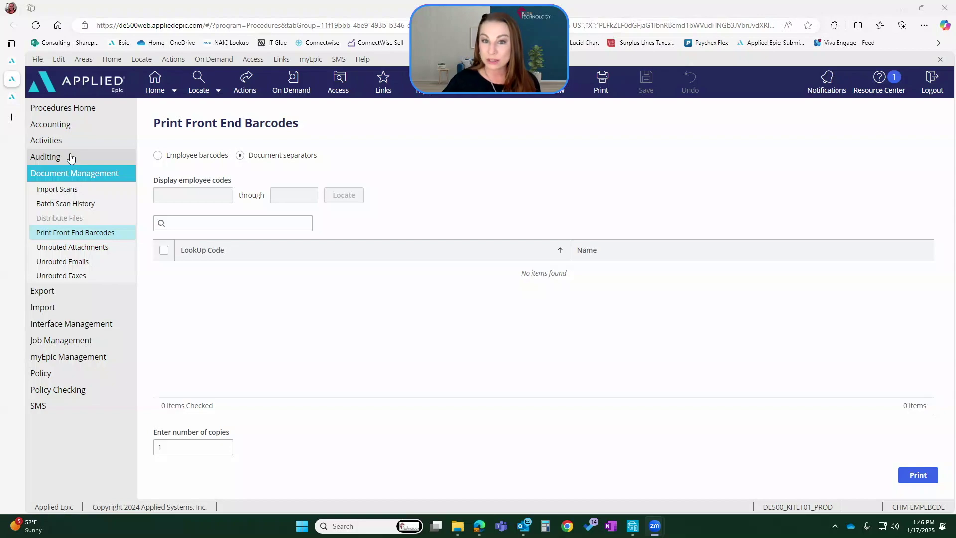
Import the scanned file Document_2025-01-14_133116.pdf through Import Scans with barcodes in use
{"action": "left_click", "coordinate": [75, 192]}
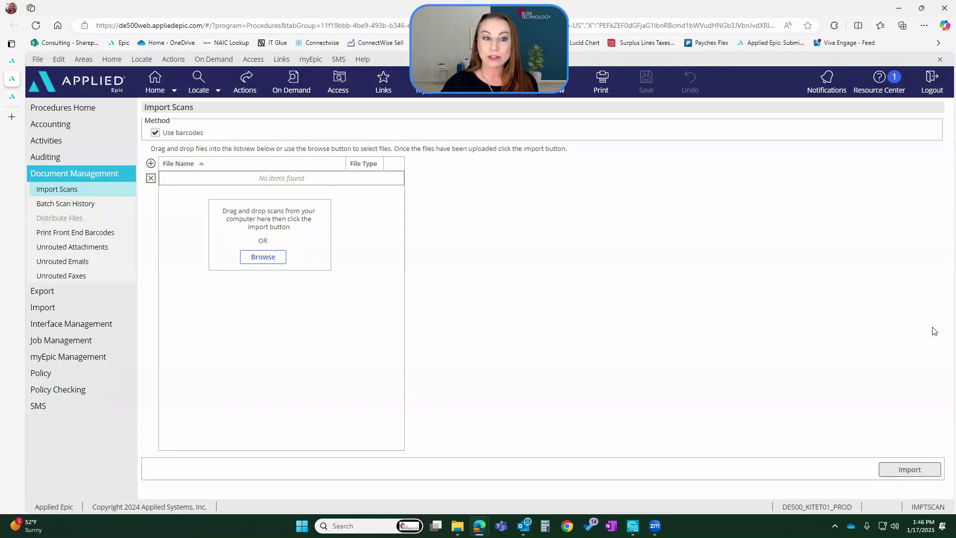
{"action": "left_click", "coordinate": [259, 261]}
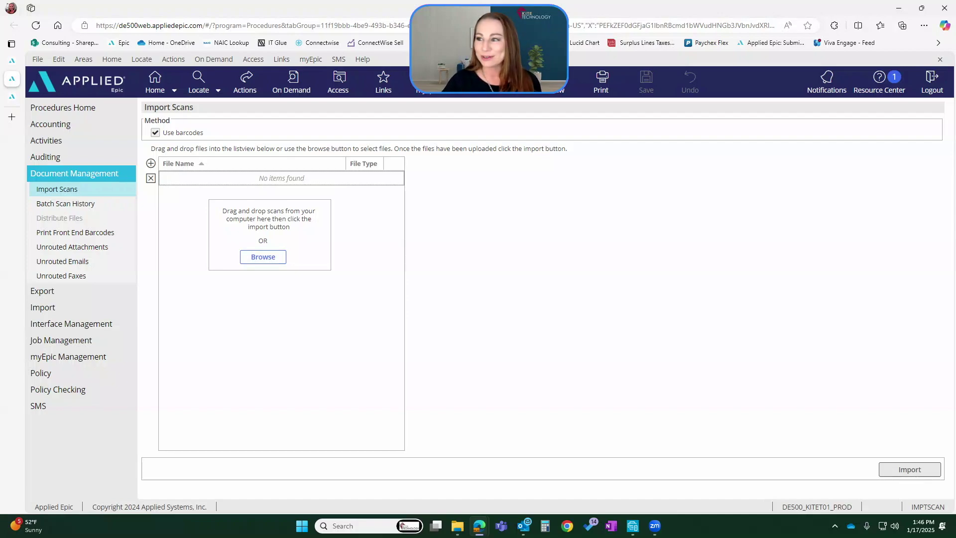
{"action": "left_click_drag", "start_coordinate": [428, 277], "coordinate": [238, 319]}
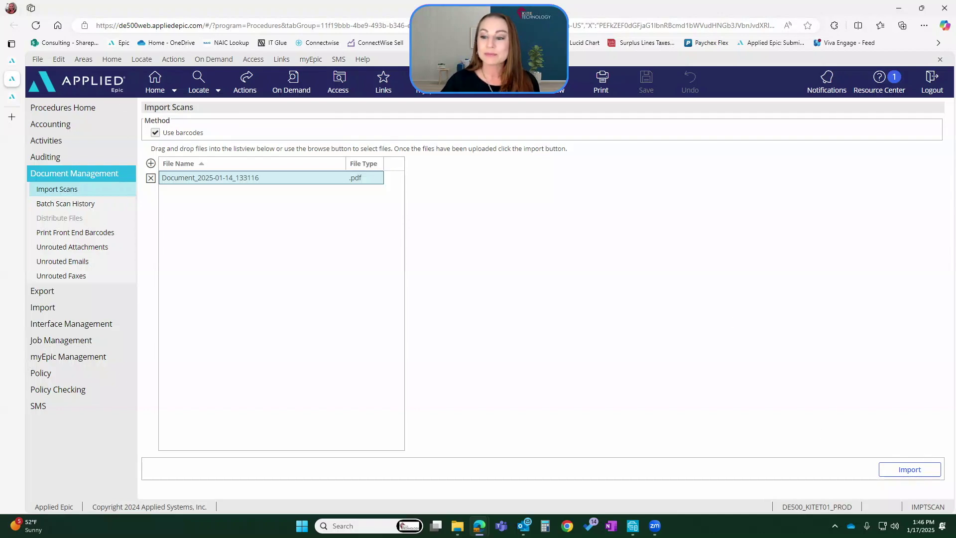
{"action": "left_click", "coordinate": [909, 470]}
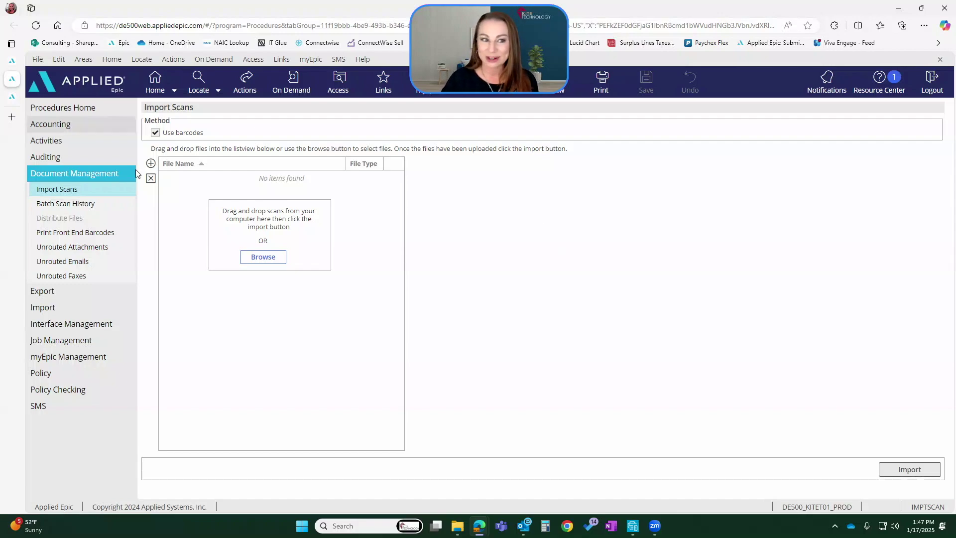
View the employee's unrouted attachments inbox, and close the Procedures and Configure browser tabs to return to the home screen
{"action": "left_click", "coordinate": [103, 247]}
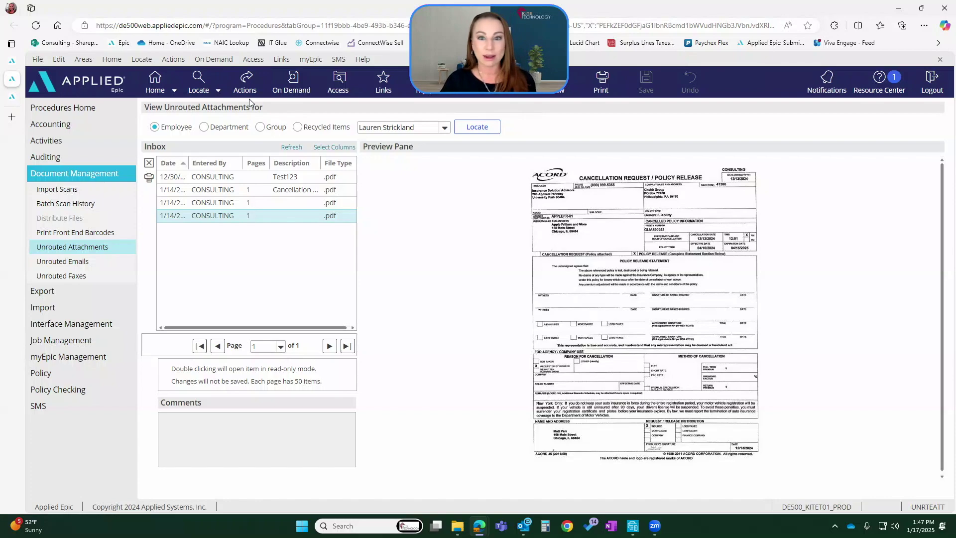
{"action": "mouse_move", "coordinate": [13, 80]}
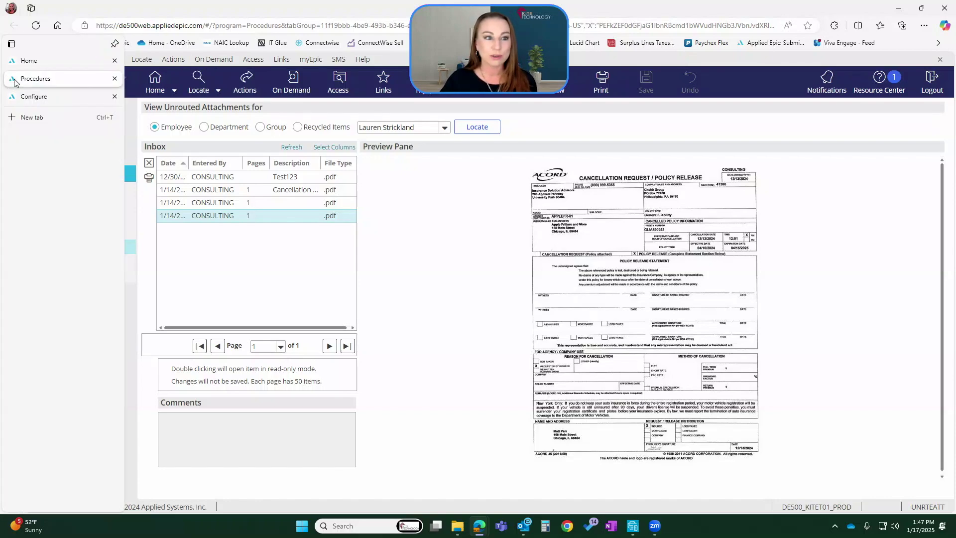
{"action": "left_click", "coordinate": [114, 79]}
{"action": "left_click", "coordinate": [114, 79]}
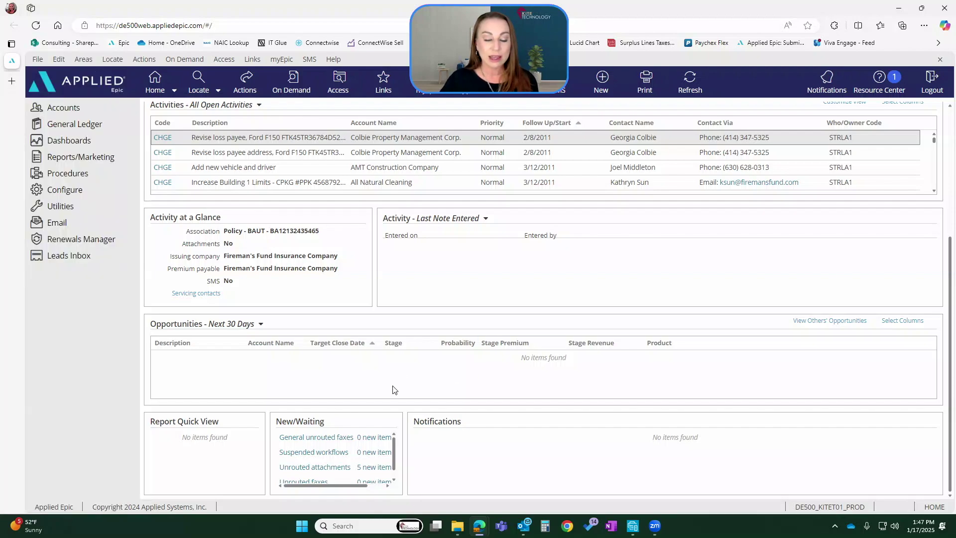
Reopen Unrouted Attachments from the new and waiting items on the home screen
{"action": "left_click", "coordinate": [378, 468]}
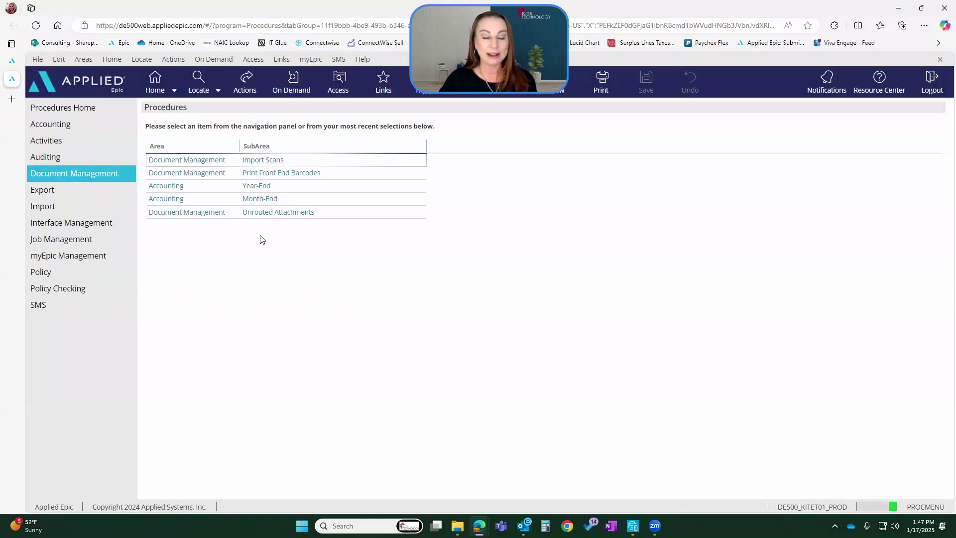
{"action": "left_click", "coordinate": [313, 210]}
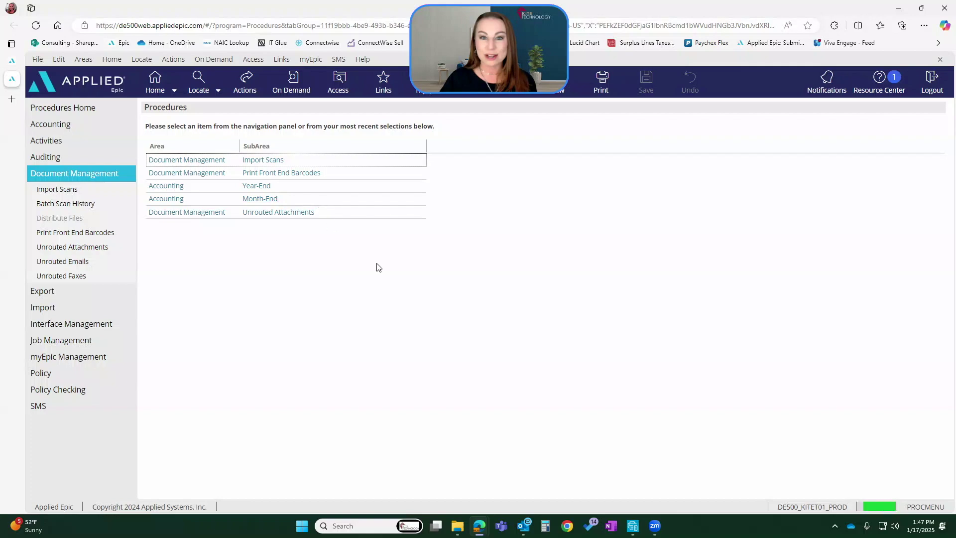